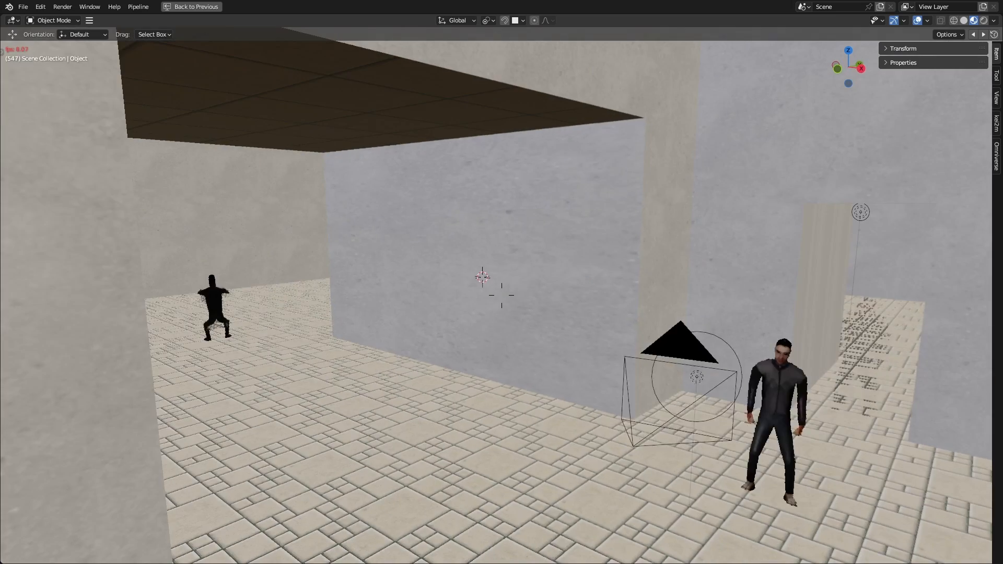
Step: Walk through the tiled scene to examine the character sprites from different directions and distances
key("w")
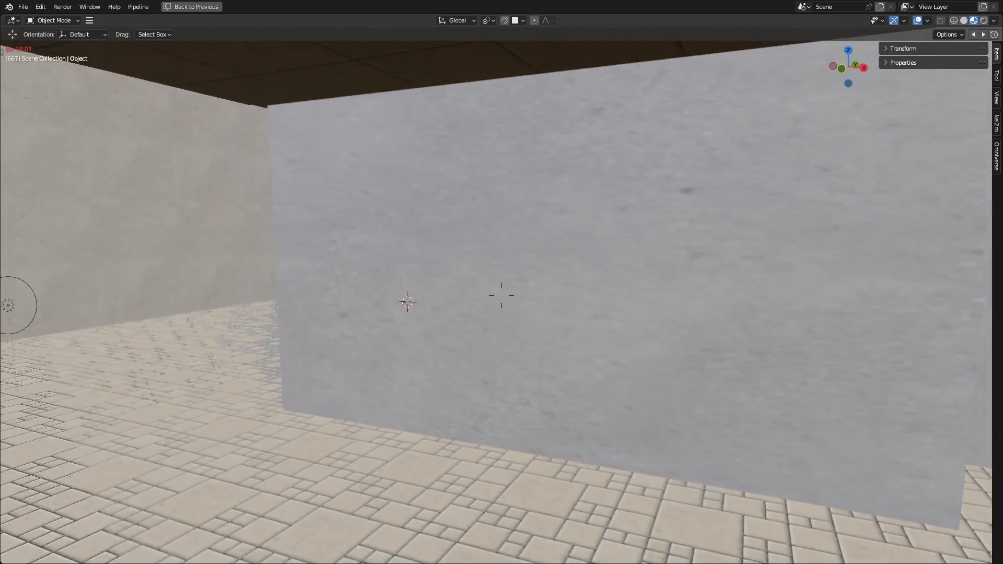
key("w")
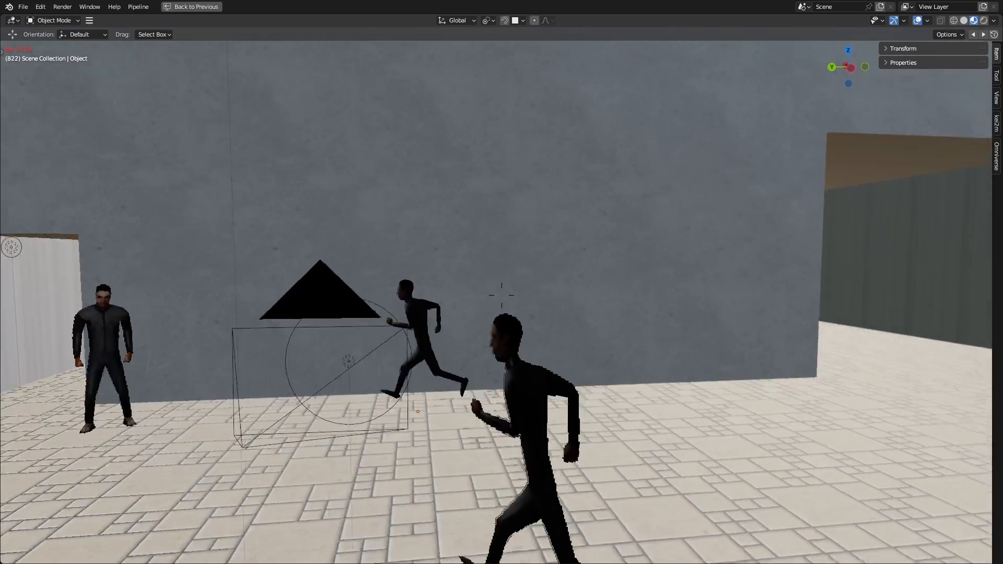
key("s")
left_click(459, 434)
key("space")
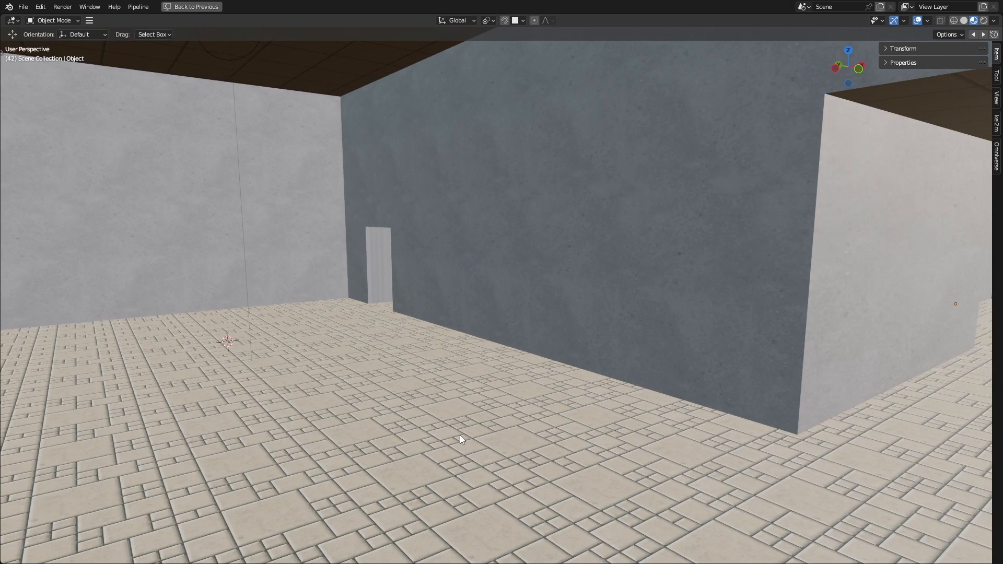
key("shift+grave")
key("w")
left_click(456, 458)
key("z")
left_click(453, 412)
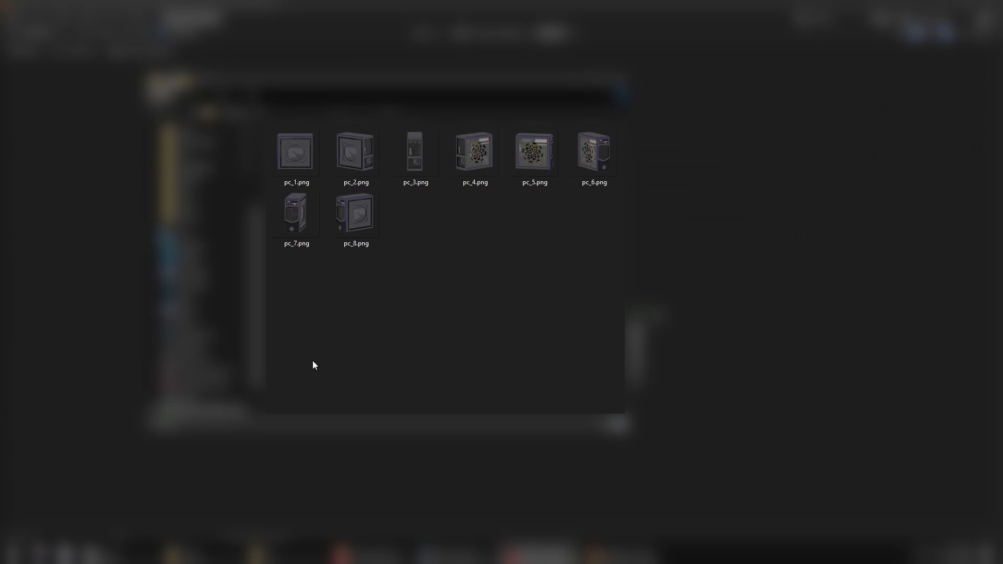
Step: Browse the rendered pc sprite PNGs and the man folder's running frames in the file explorer
left_click_drag(617, 314, 285, 172)
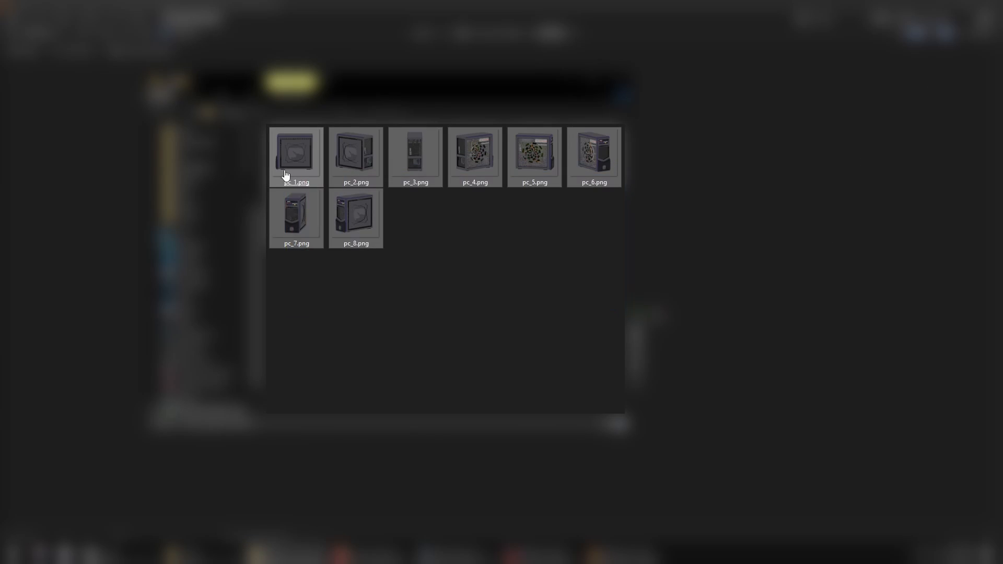
key("alt+Up")
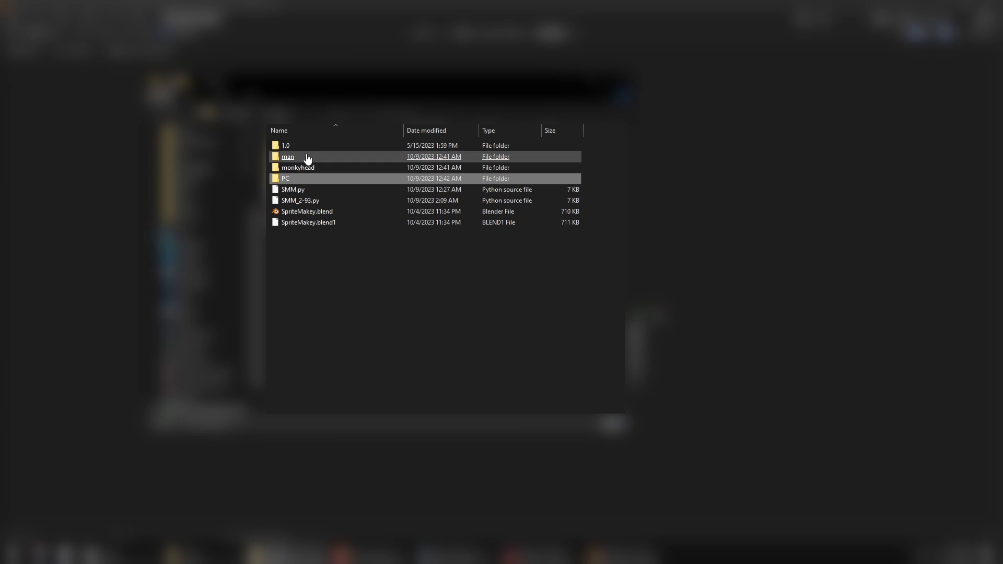
left_click(468, 132)
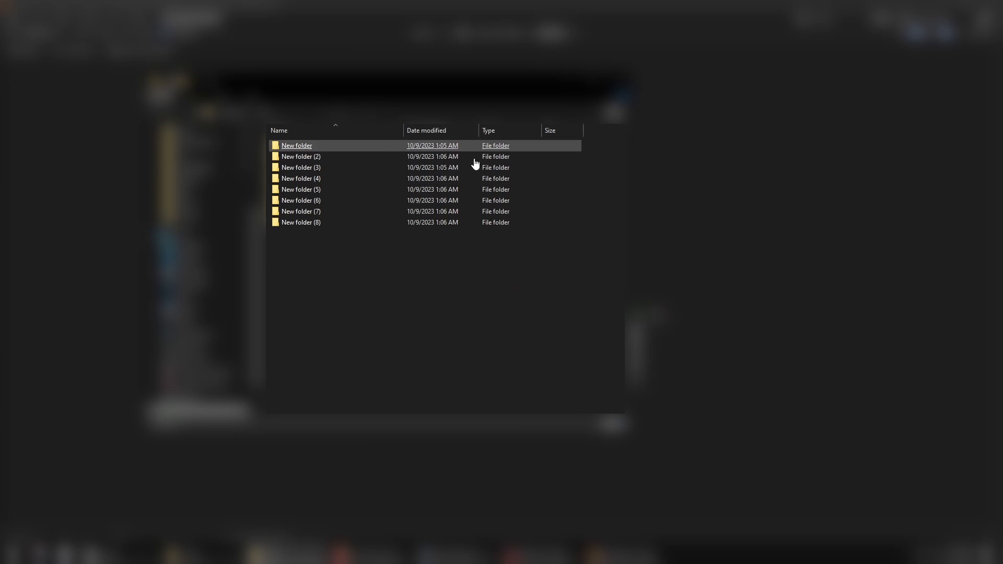
left_click(622, 424)
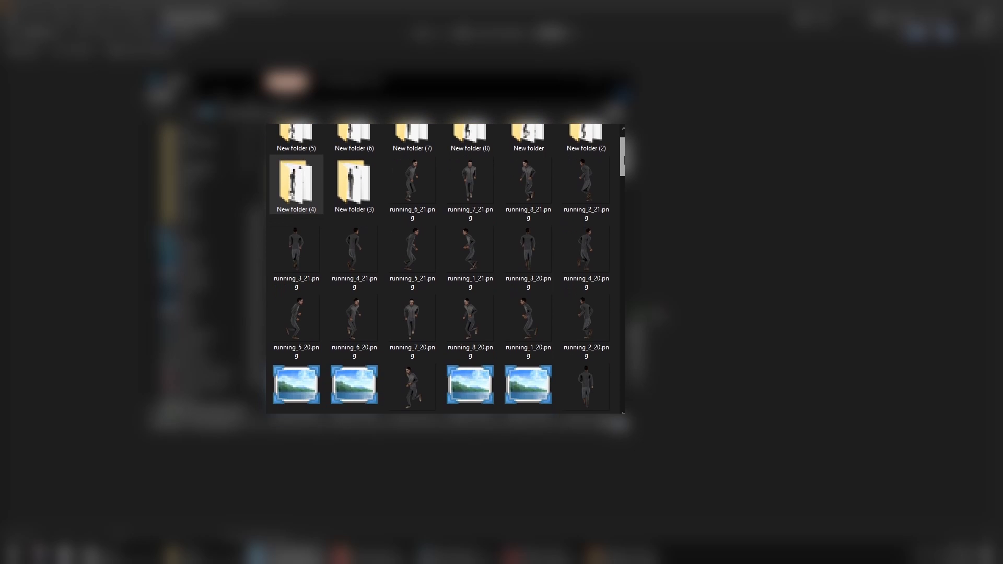
scroll(622, 152, "down", 1)
scroll(350, 151, "down", 4)
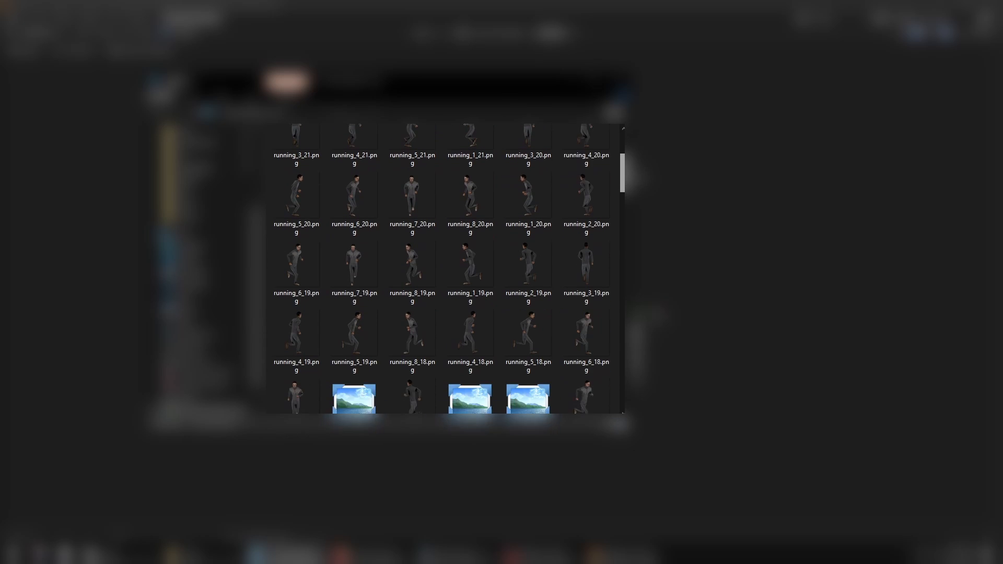
double_click(350, 151)
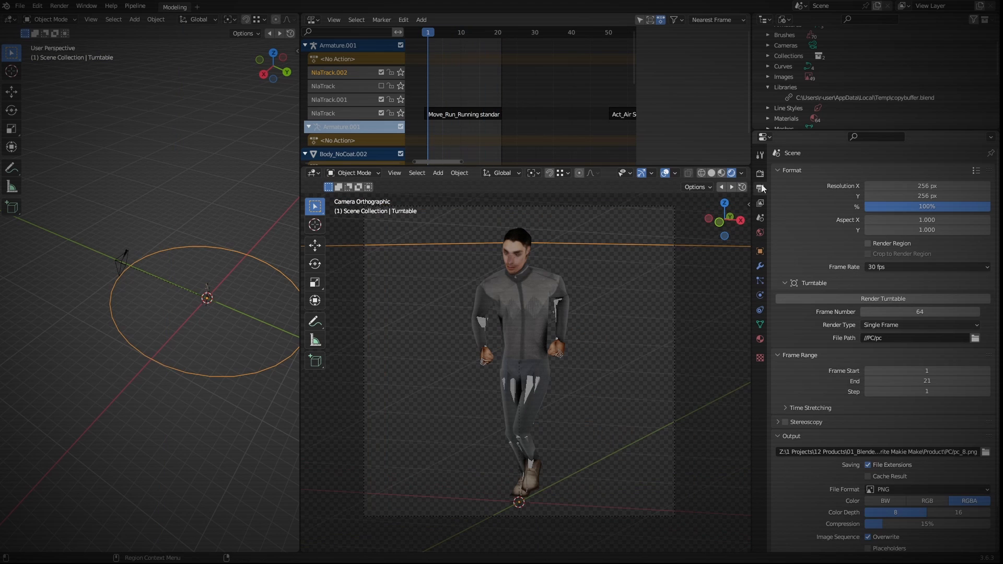
Step: Set the turntable's file path to //man/running and open its frame number for editing
left_click(803, 355)
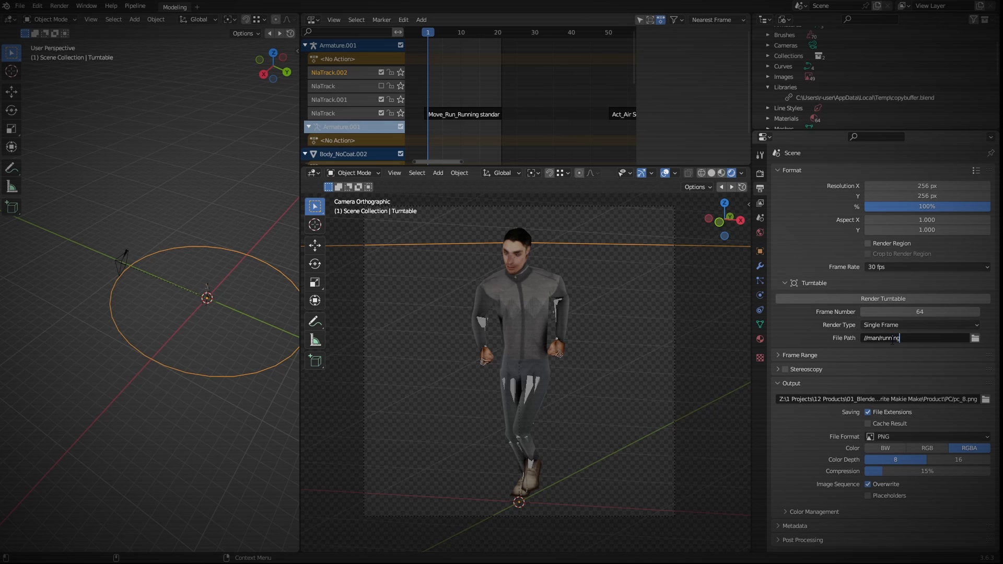
left_click(879, 312)
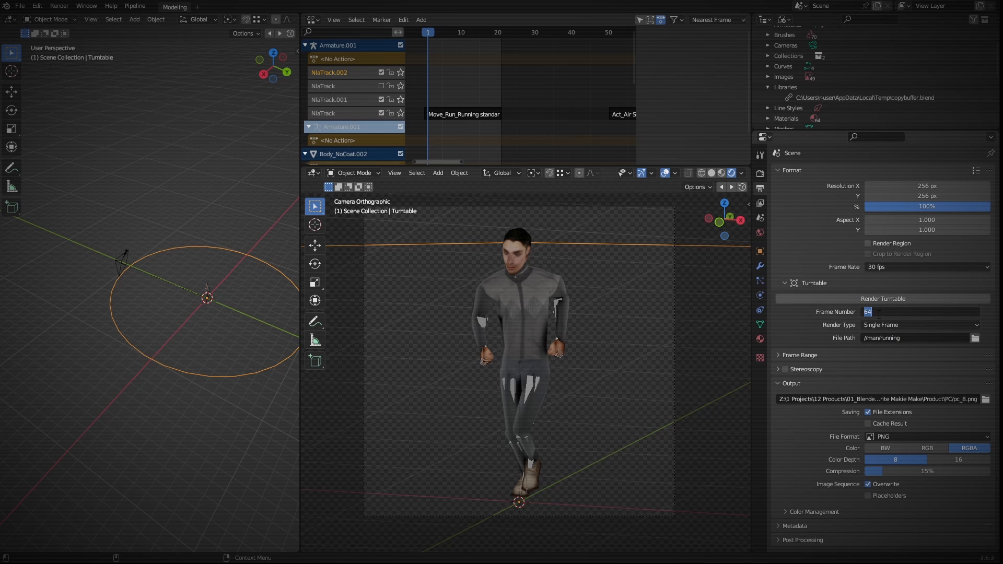
left_click(891, 337)
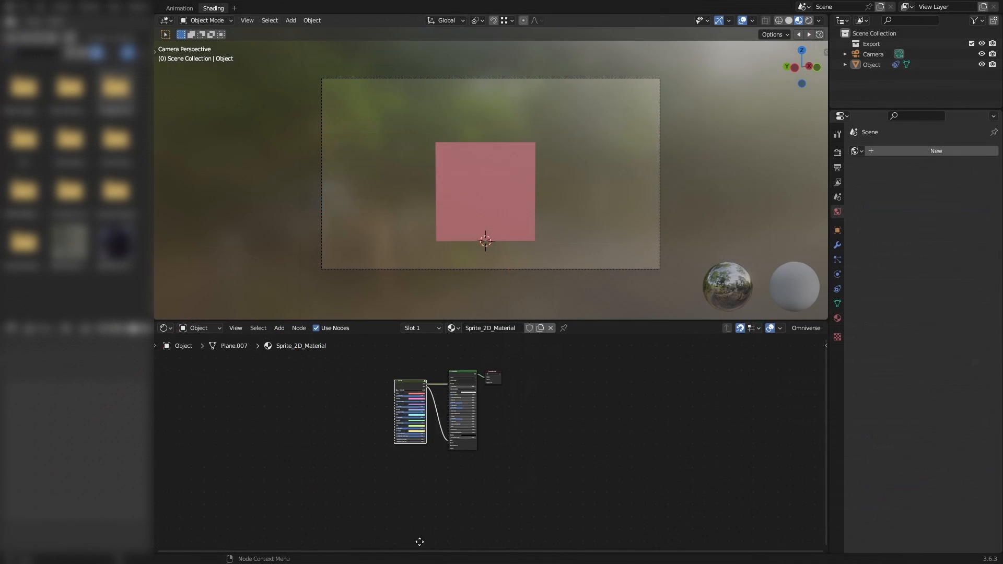
Step: Copy the sprite plane object from the Sprite 2D file and paste it into the working scene
mouse_move(420, 543)
middle_mouse_down("ctrl")
mouse_move(407, 439)
mouse_move(561, 418)
middle_mouse_up("ctrl")
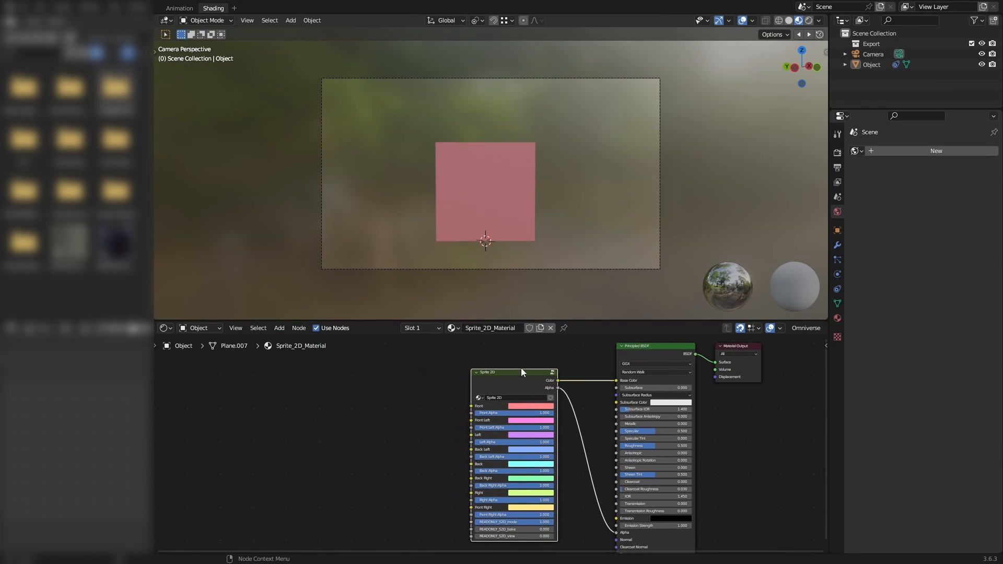
left_click(502, 204)
middle_click_drag(626, 166, 278, 171)
middle_click_drag(569, 187, 504, 174)
key("ctrl+c")
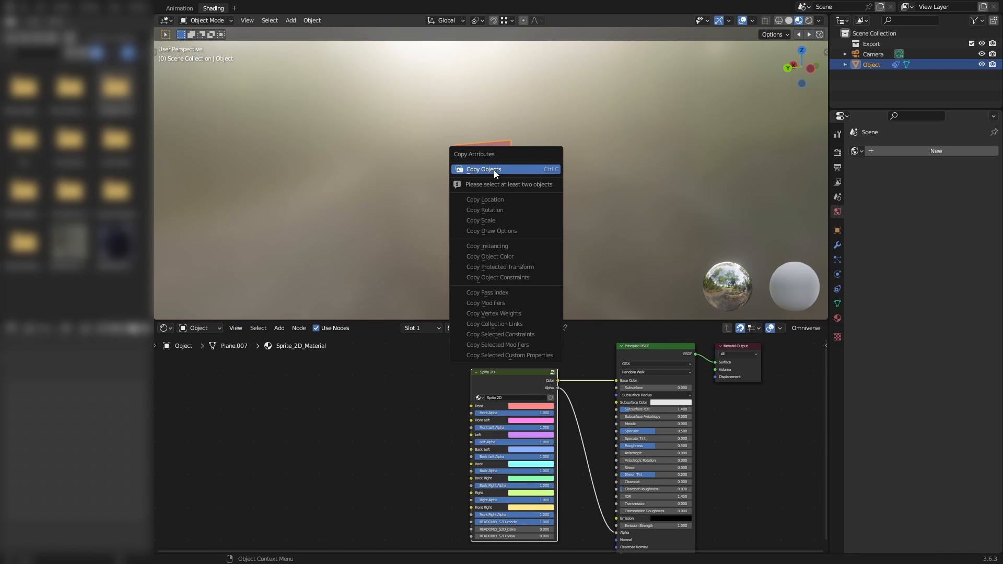
left_click(494, 170)
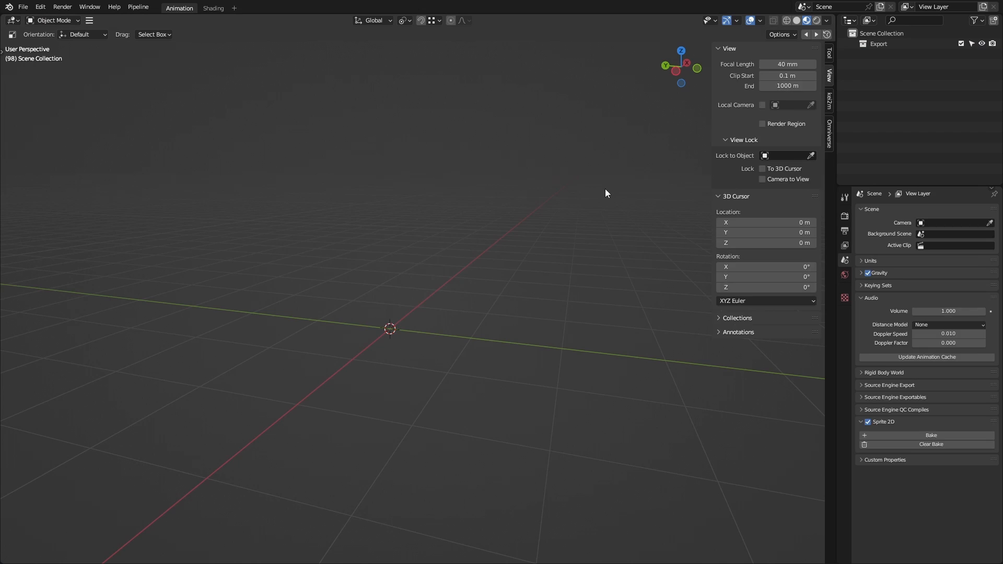
key("ctrl+v")
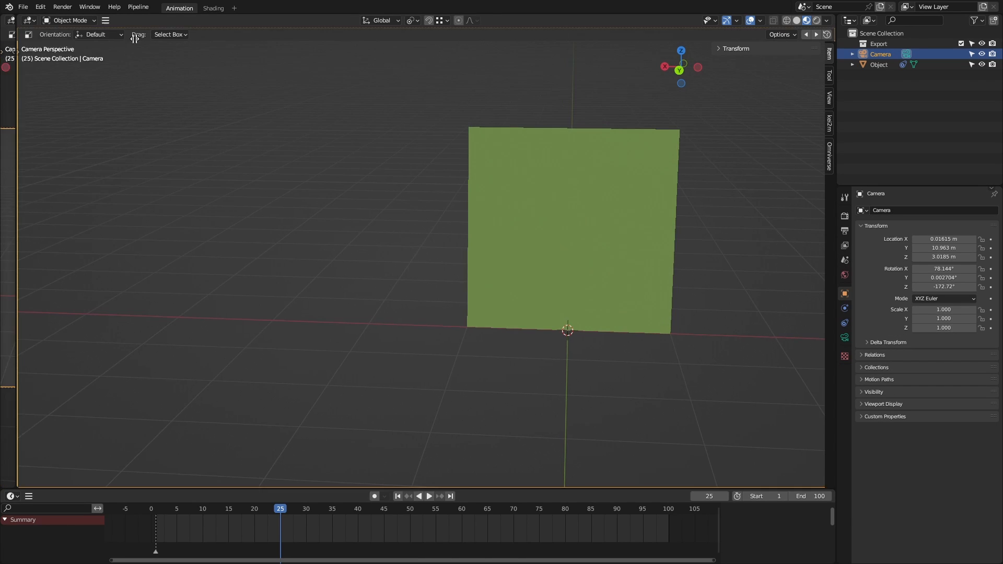
Step: Split off a Shader Editor beside the 3D viewport and duplicate the sprite plane's Sprite_2D_Material
left_click_drag(135, 38, 602, 81)
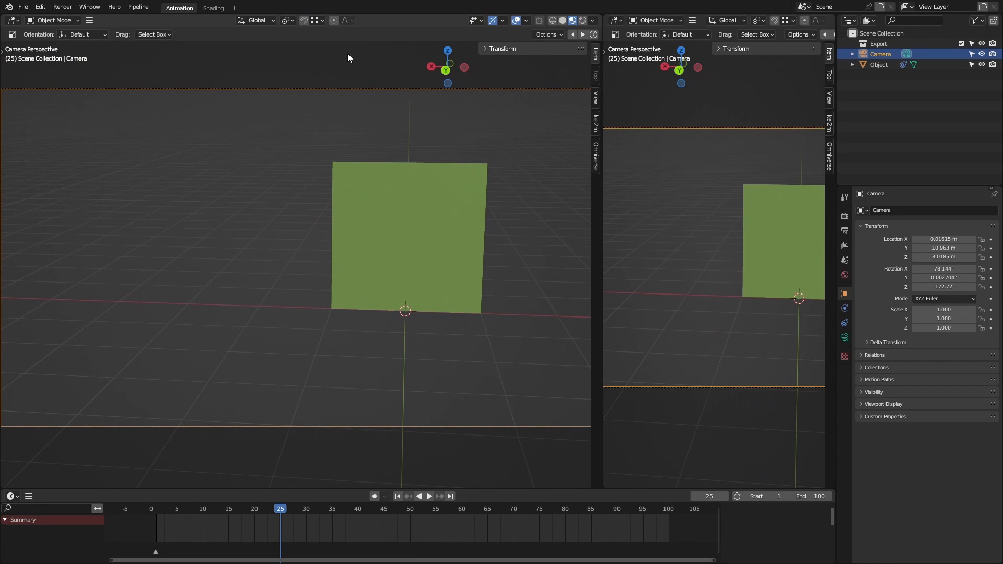
left_click(19, 21)
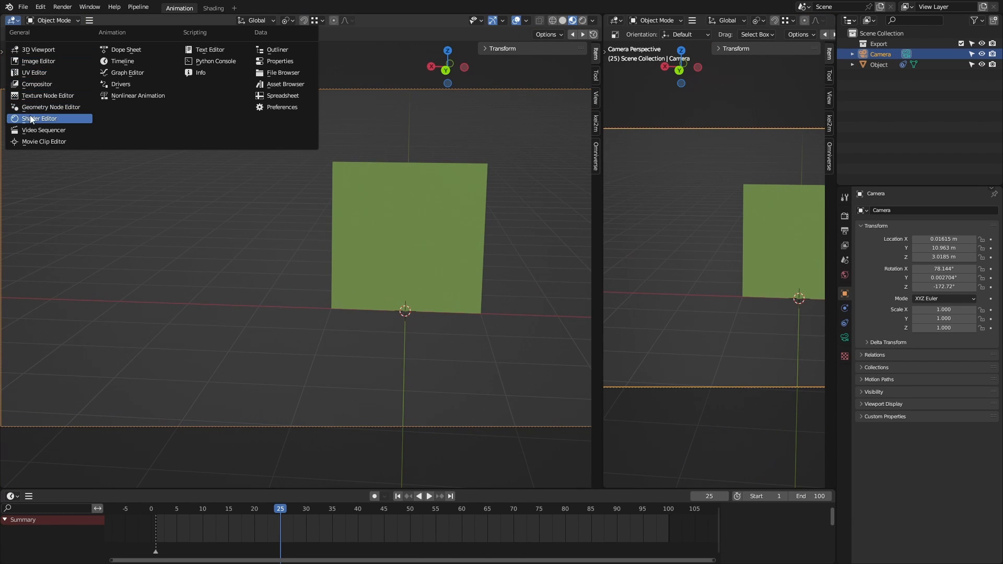
left_click(31, 119)
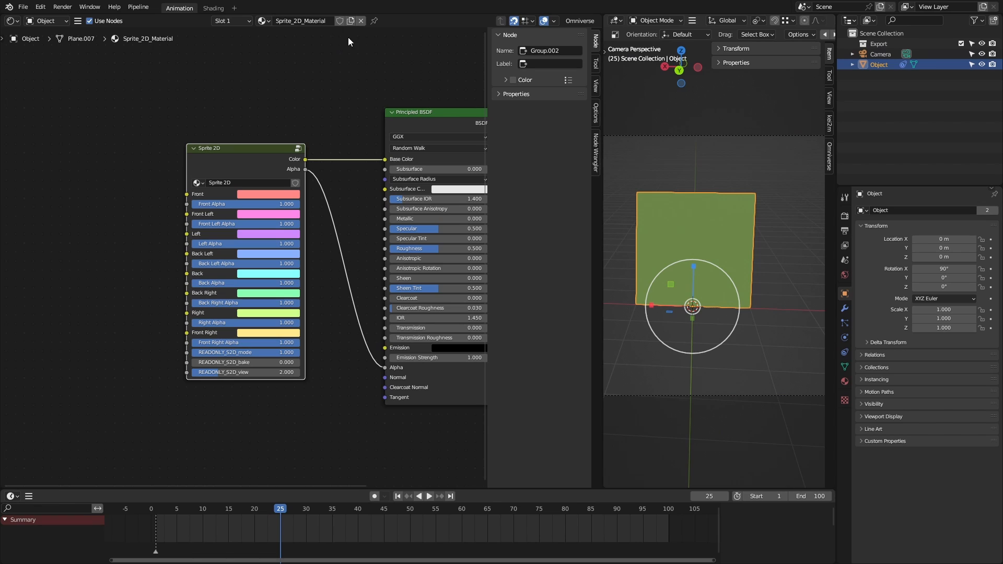
left_click(355, 19)
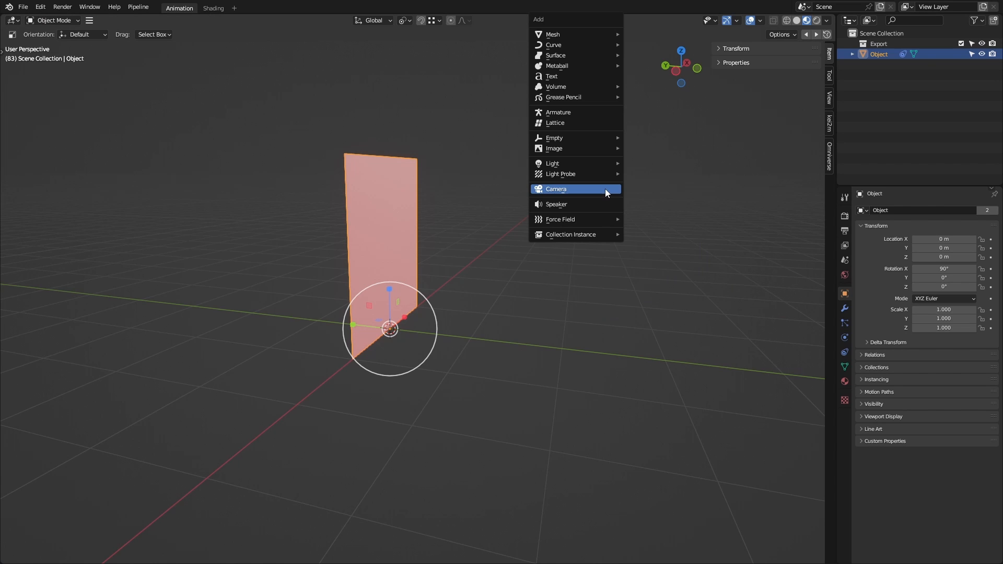
Step: Add a camera, align it to the current view and walk it back until the whole sprite plane is framed
left_click(605, 189)
key("ctrl+alt+KP_0")
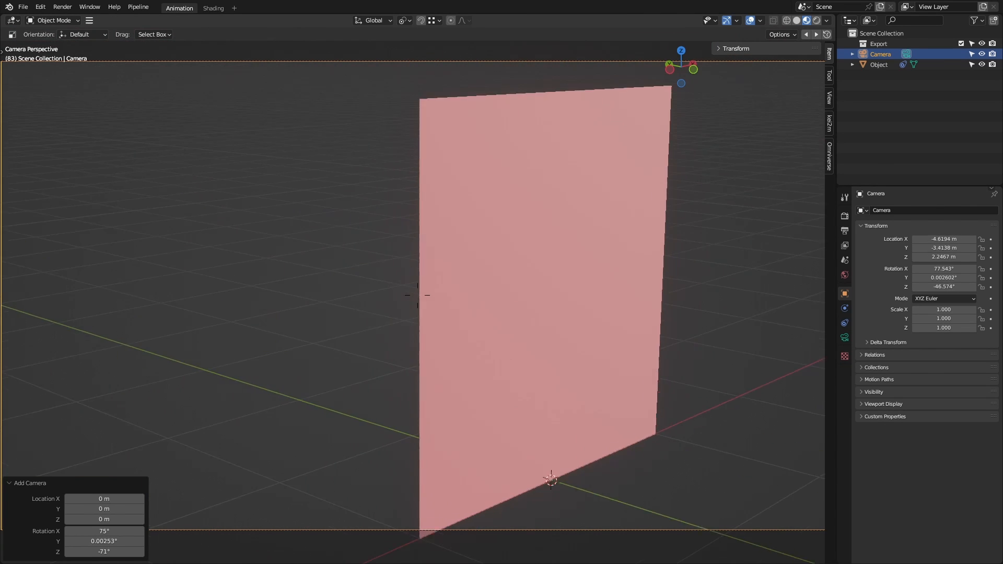
key("s")
key("d")
left_click(573, 198)
Step: Play the animation and walk the camera around the sprite plane to view its directional colours
key("space")
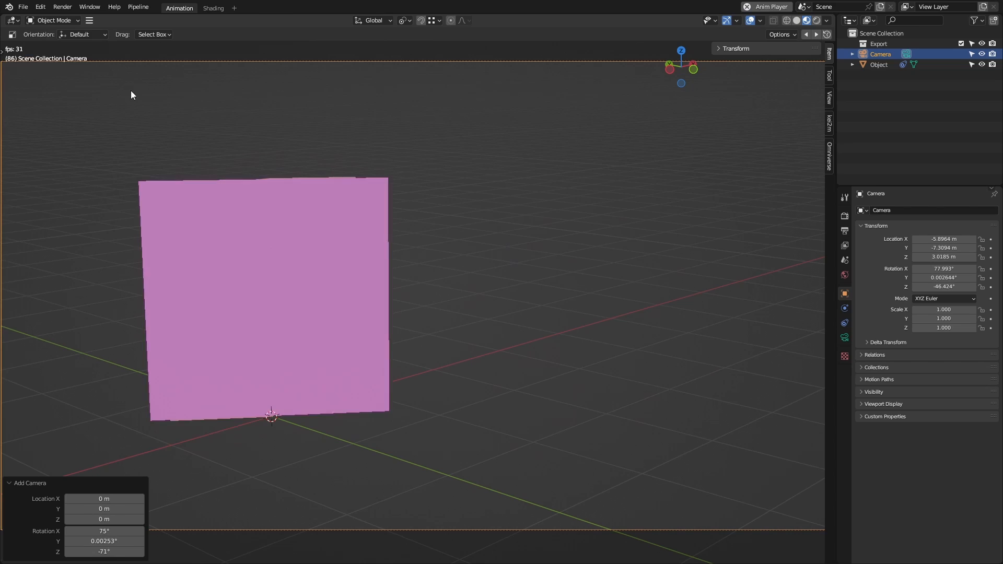
key("shift+grave")
key("d")
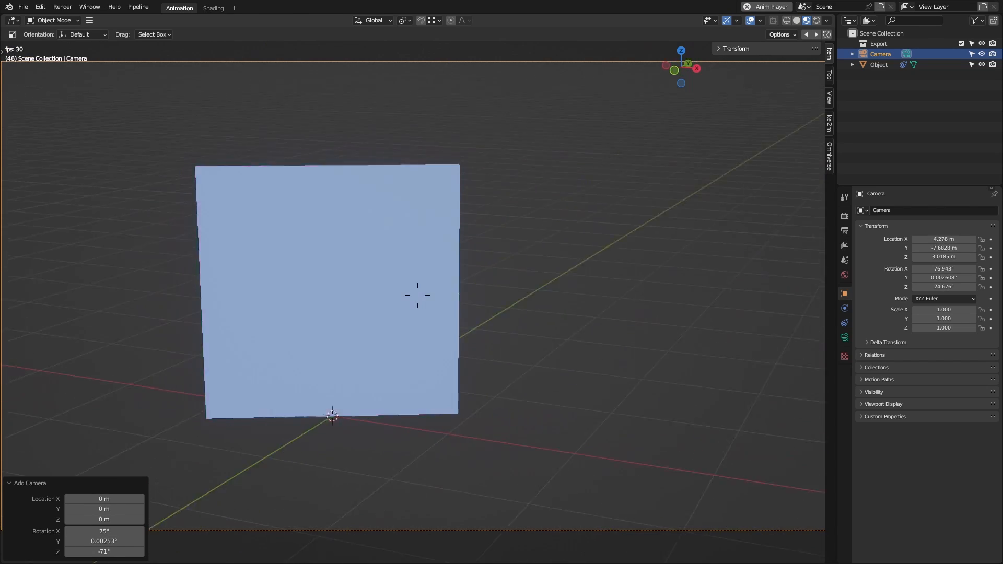
key("a")
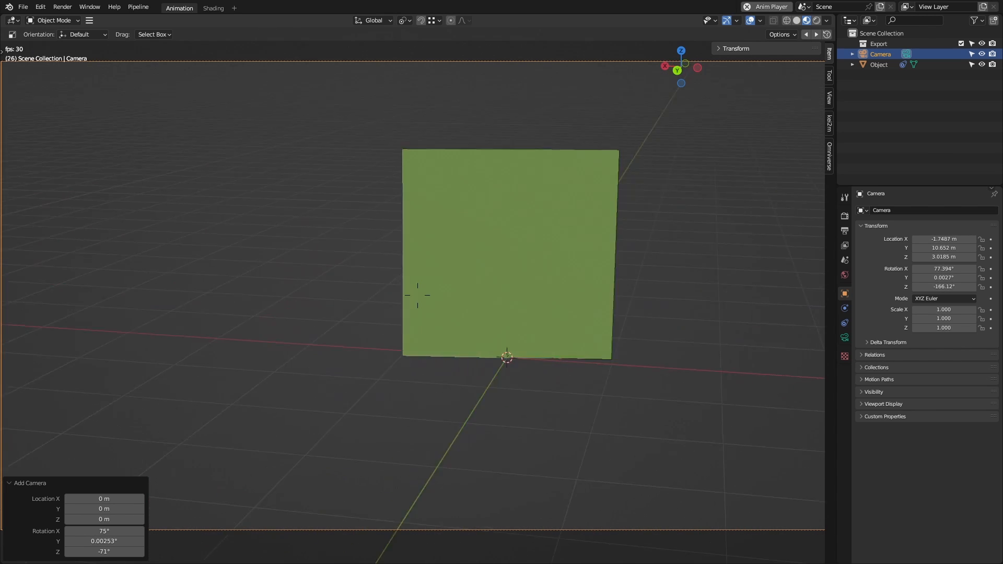
left_click(210, 188)
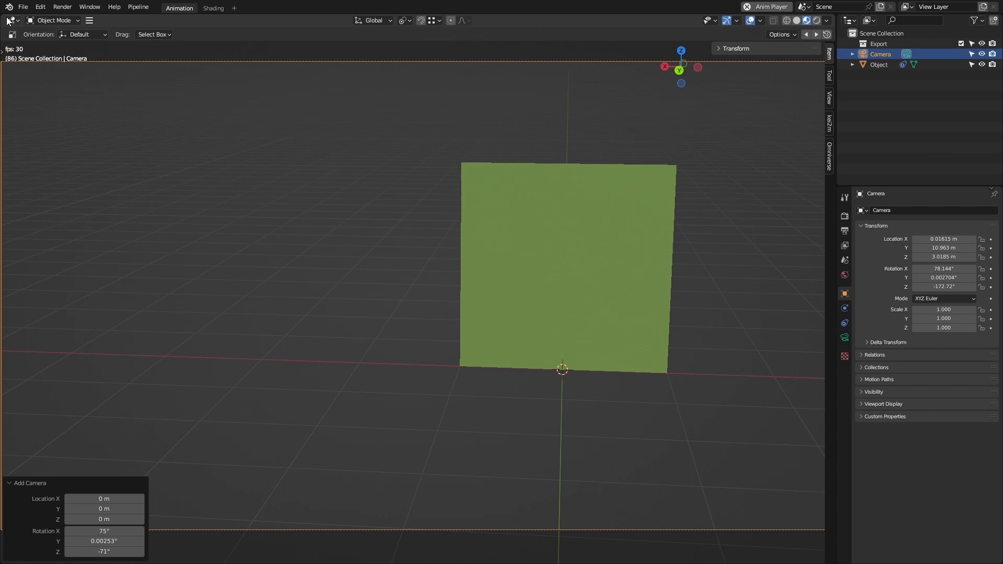
Step: Split the 3D viewport horizontally and turn the lower area into a Timeline
left_click(81, 490)
left_click(12, 495)
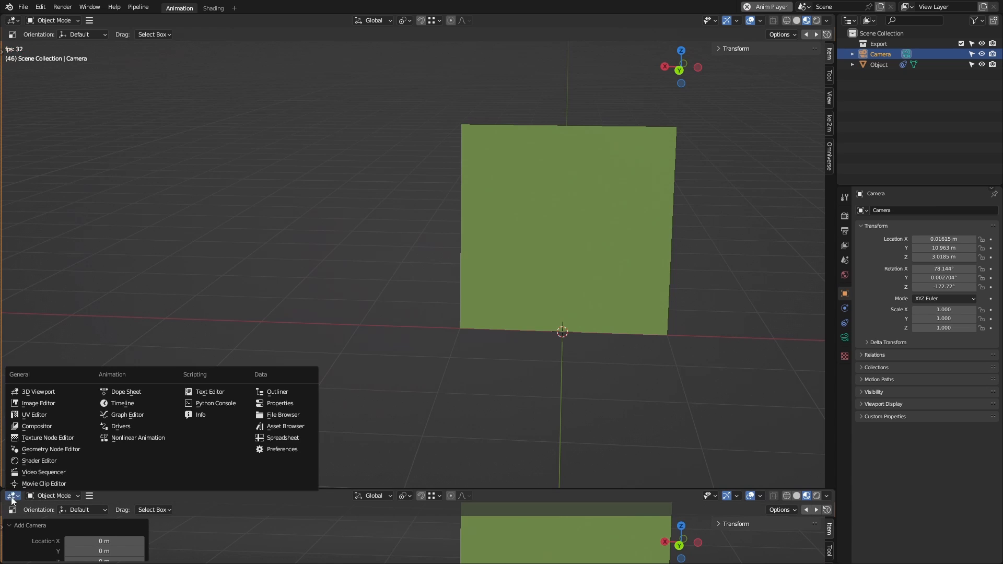
left_click(136, 405)
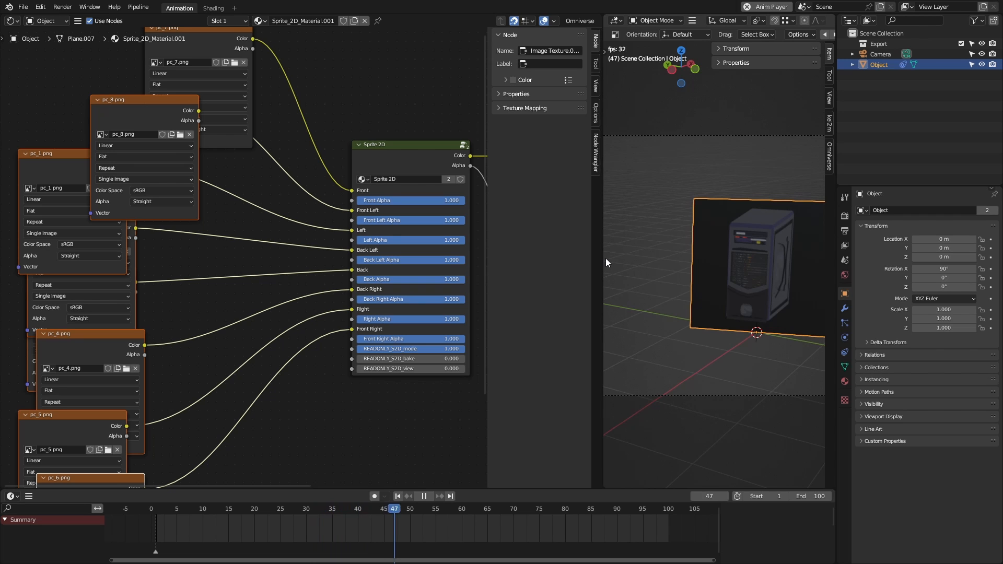
Step: Widen the 3D viewport to circle the PC sprite, and connect pc_1.png's Alpha output to Left Alpha on the Sprite 2D node
left_click_drag(601, 260, 404, 263)
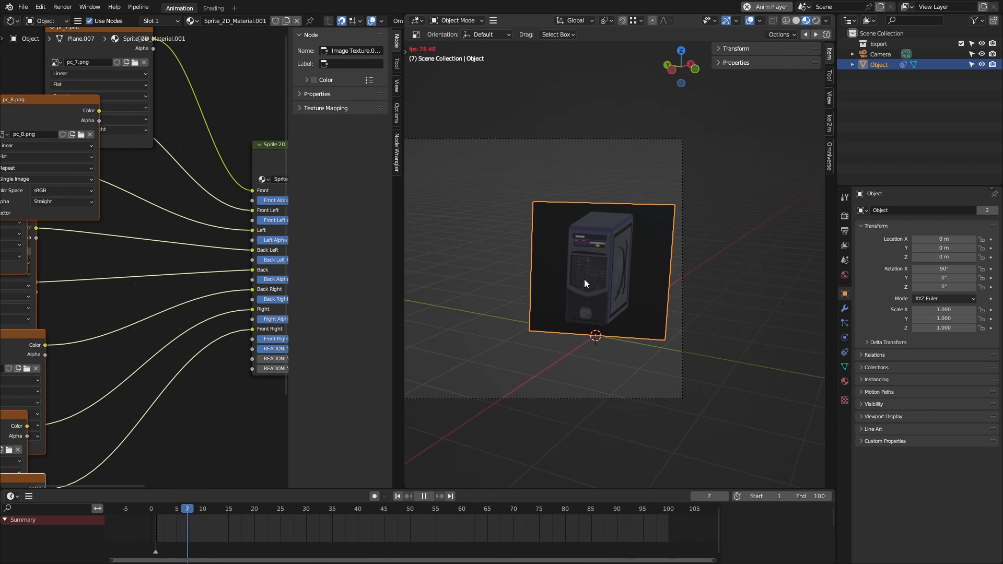
key("d")
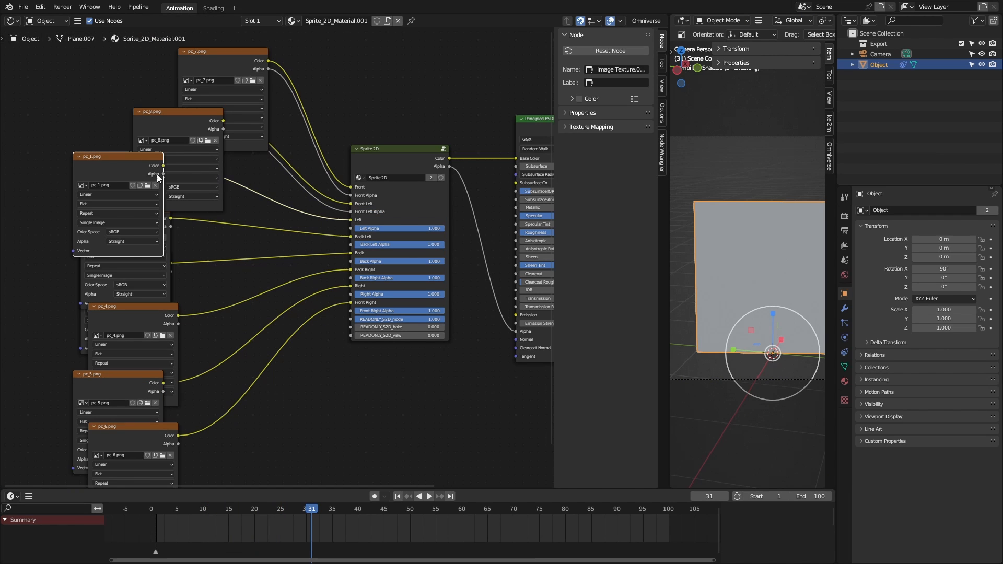
left_click_drag(157, 174, 244, 211)
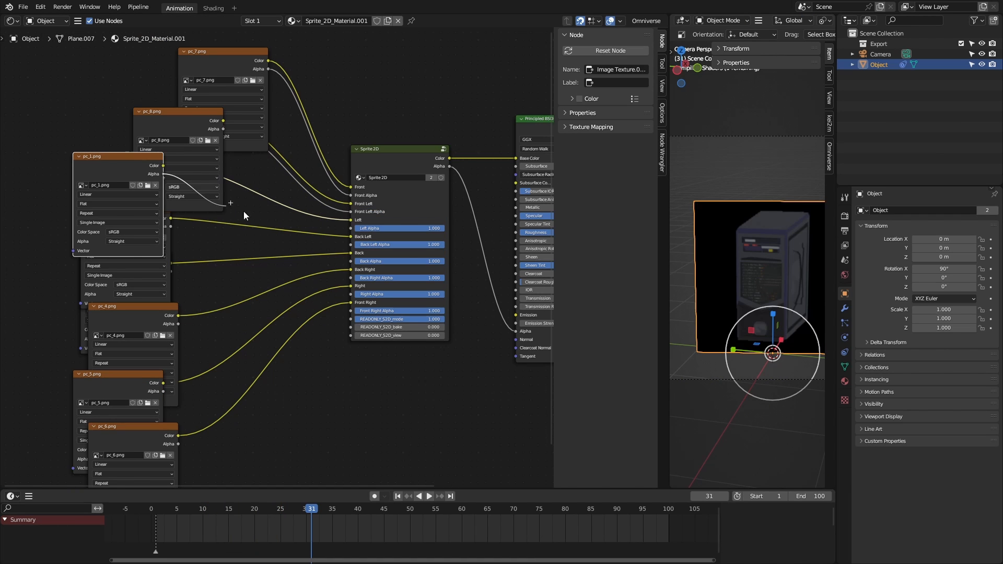
left_click_drag(342, 229, 351, 228)
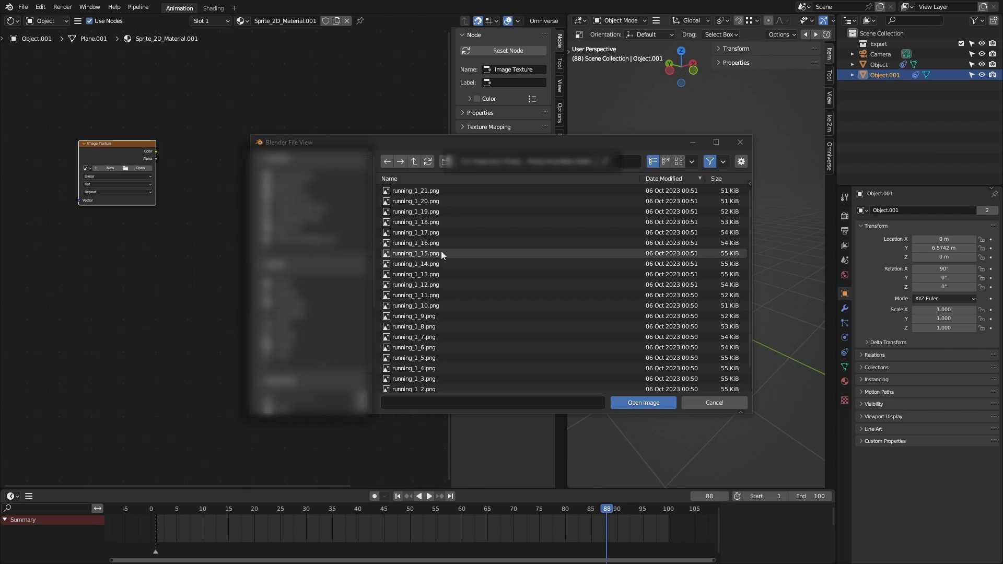
Step: Load the running_1 PNGs as a cyclic, auto-refreshing image sequence and connect its Color output to Front on the Sprite 2D node
left_click_drag(435, 181, 593, 390)
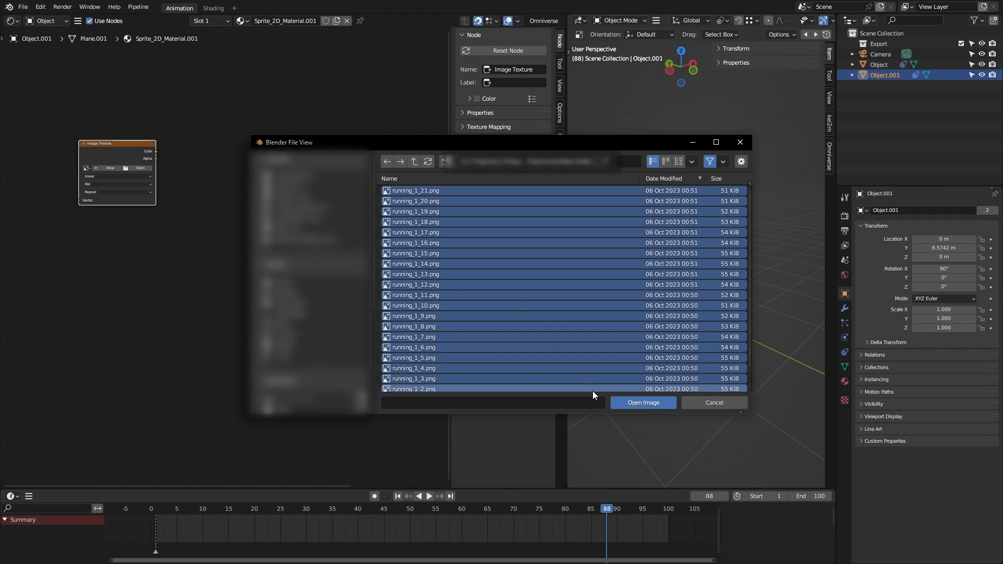
left_click(629, 401)
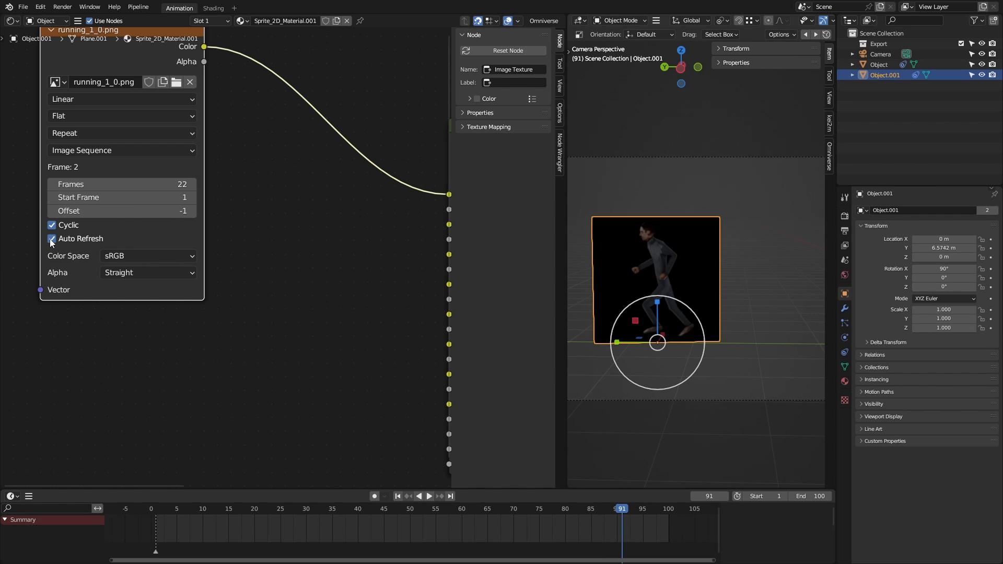
scroll(287, 262, "down", 3)
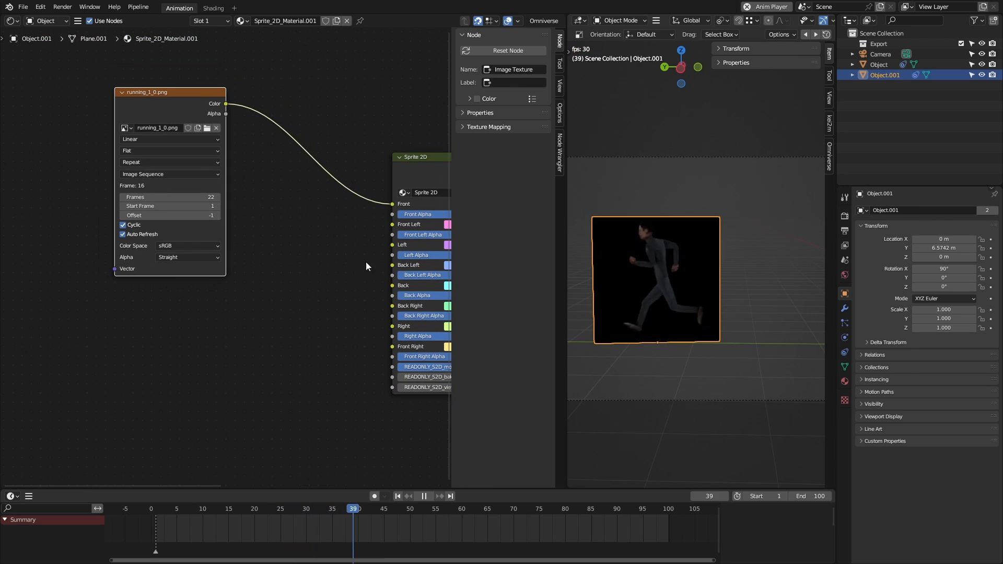
middle_click_drag(365, 262, 256, 280)
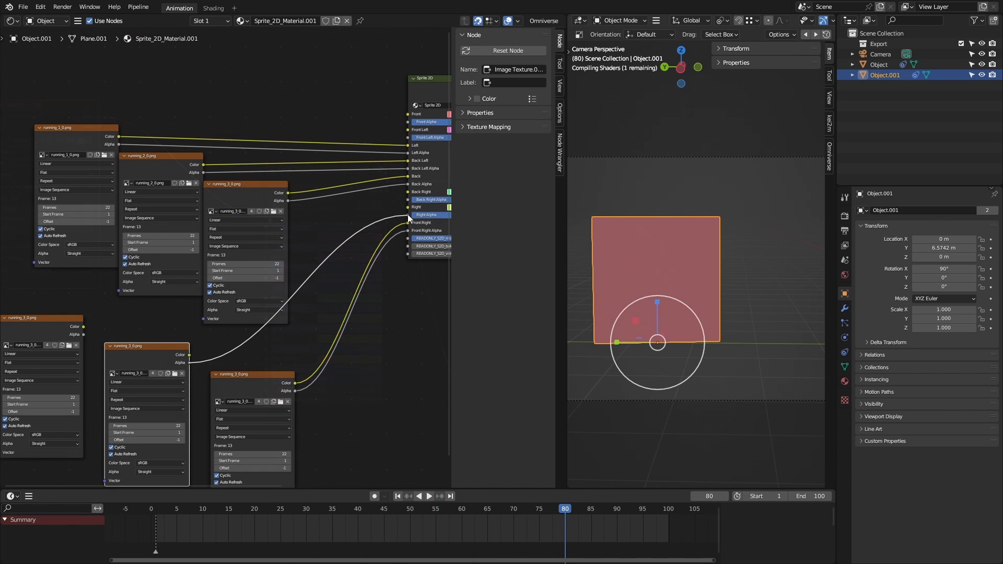
Step: Connect the middle image sequence node of the lower row to Right and Right Alpha on the Sprite 2D node
left_click_drag(407, 214, 408, 215)
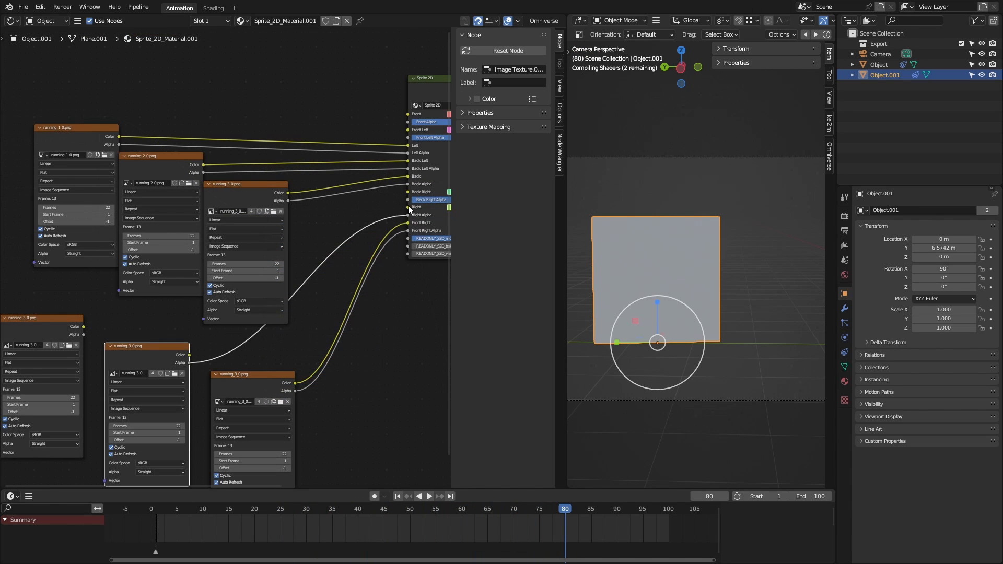
right_click(196, 347)
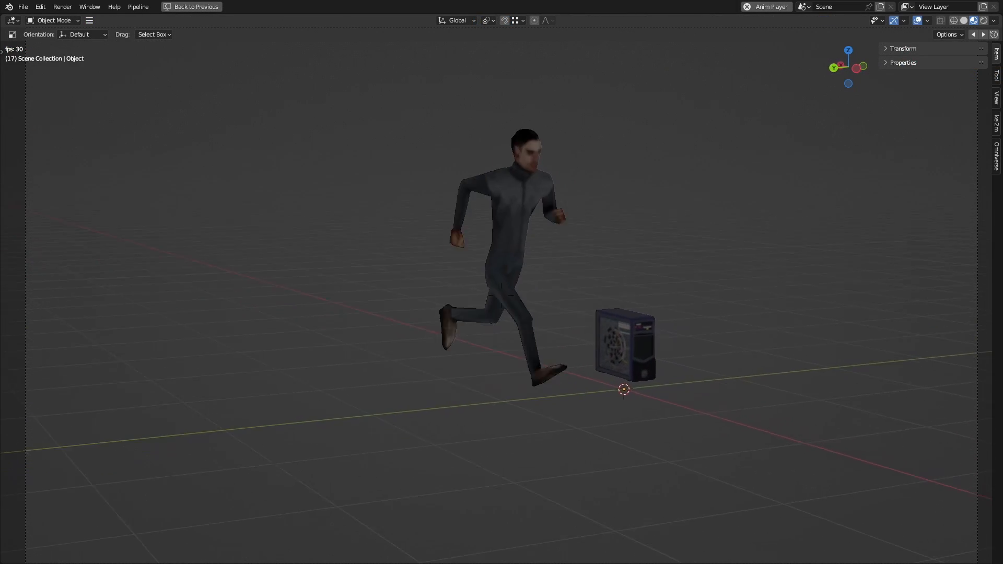
Step: Walk the view around the running man and PC sprites during playback to examine every direction, including a close-up
key("d")
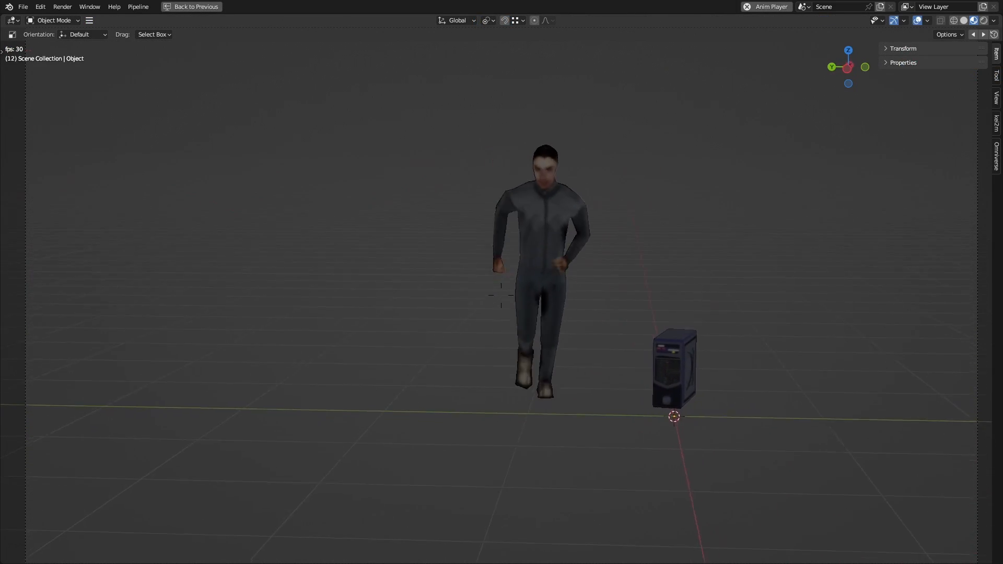
key("d")
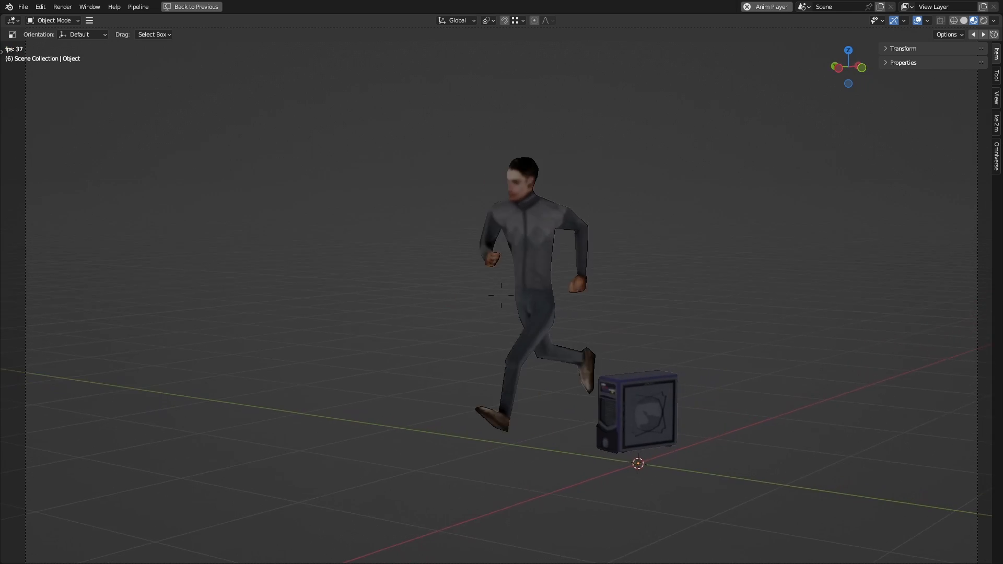
key("d")
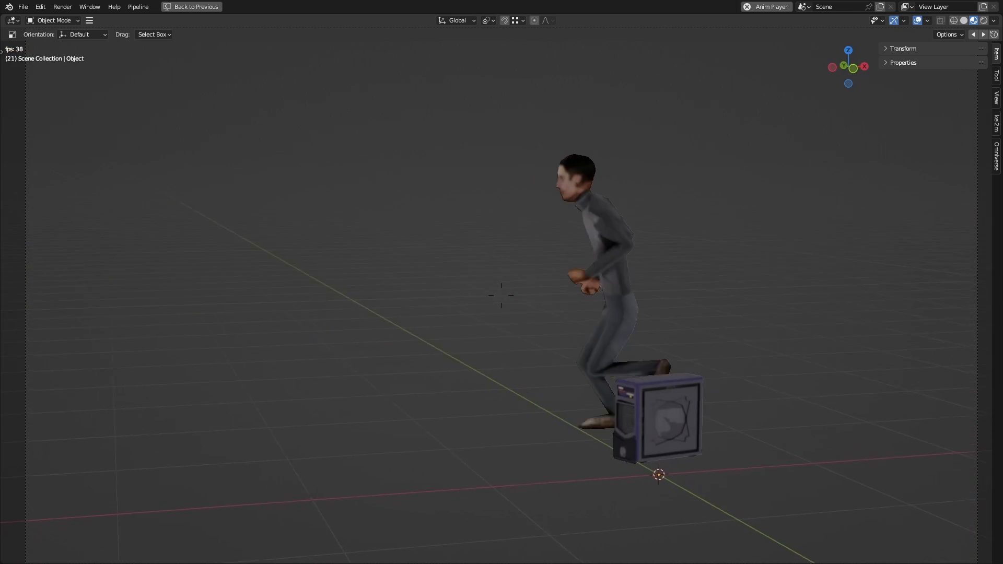
key("d")
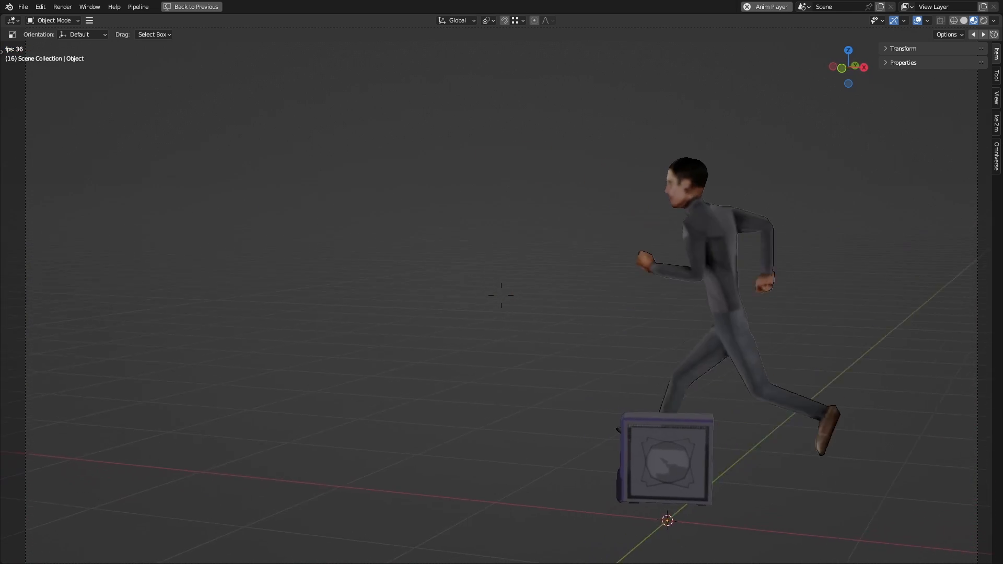
key("d")
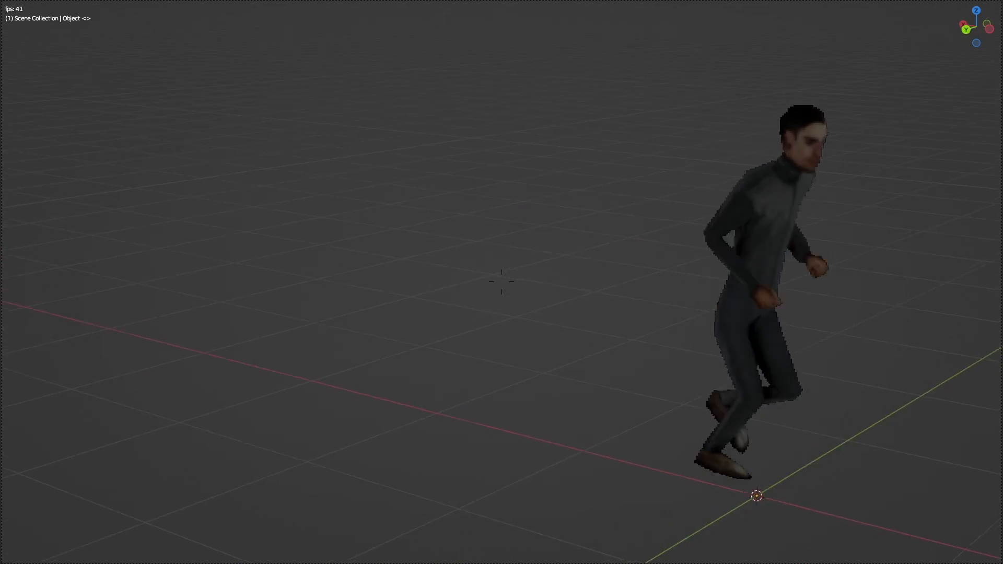
key("w")
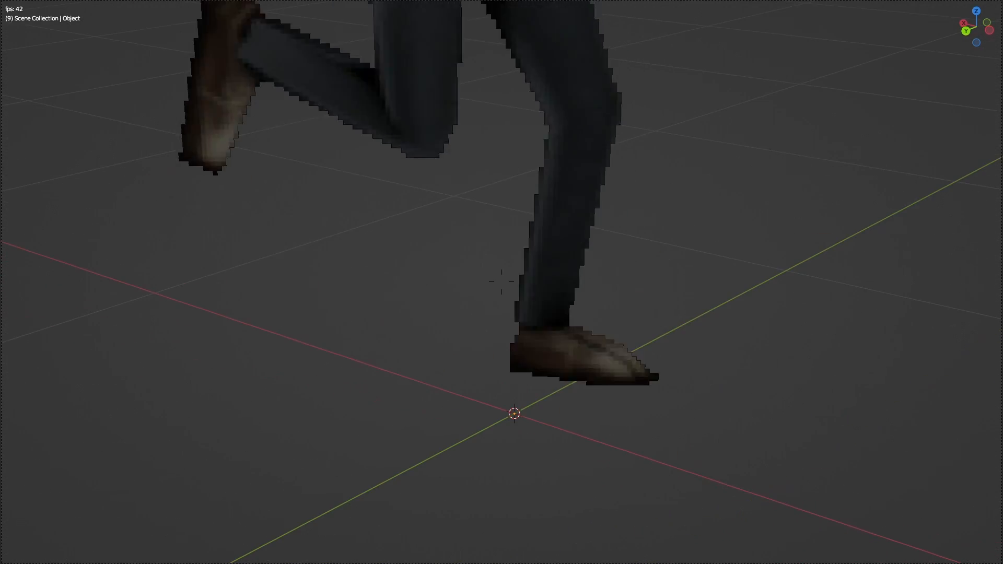
key("w")
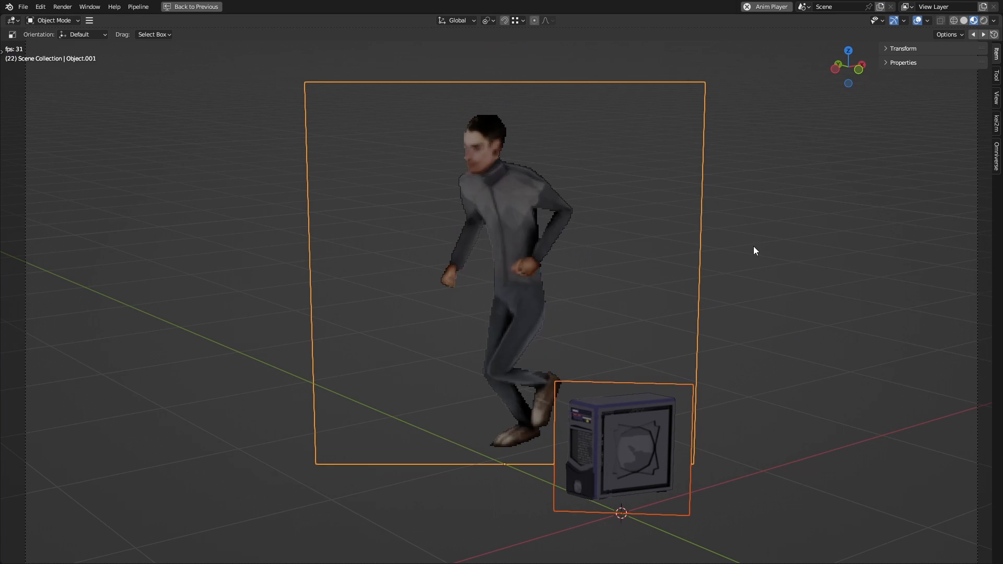
Step: Try rotating the running man and PC sprites together about the global Z axis in the maximized viewport
key("period")
left_click(750, 292)
key("r")
key("z")
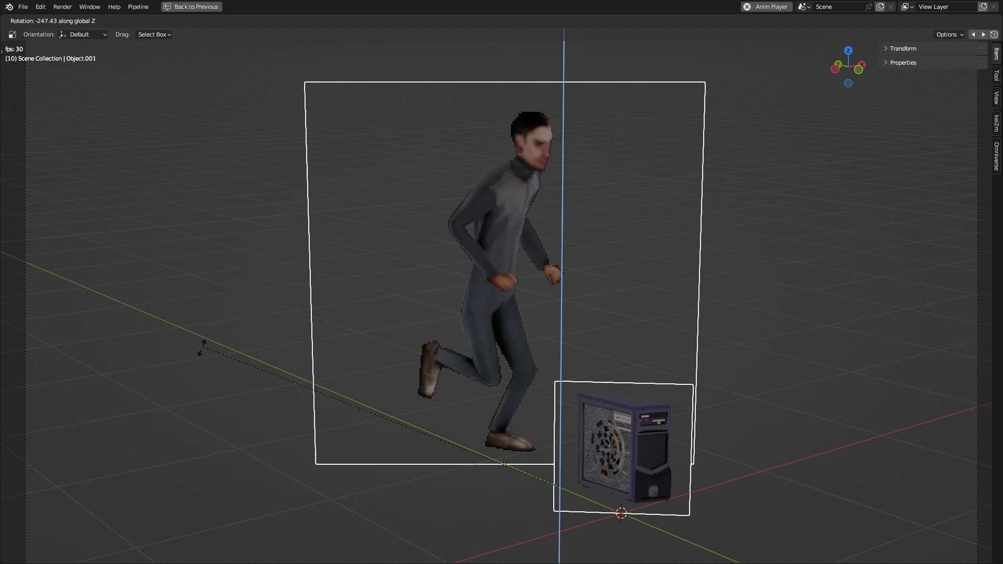
right_click(862, 403)
middle_click_drag(528, 279, 563, 283, "shift")
key("ctrl+space")
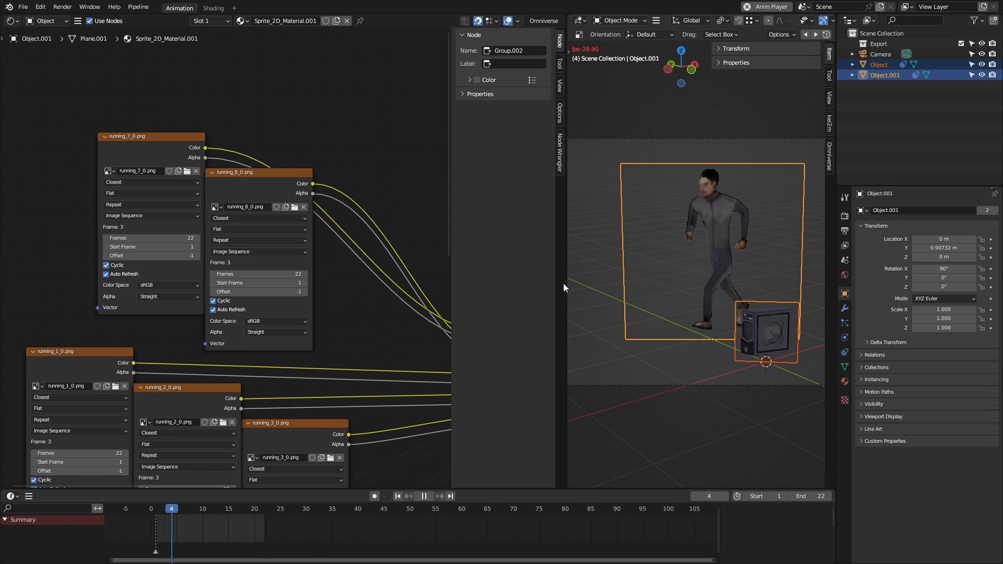
Step: Duplicate the running sprite twice along Y at 1.2866 m spacing and play the animation
left_click(676, 237)
key("space")
key("KP_0")
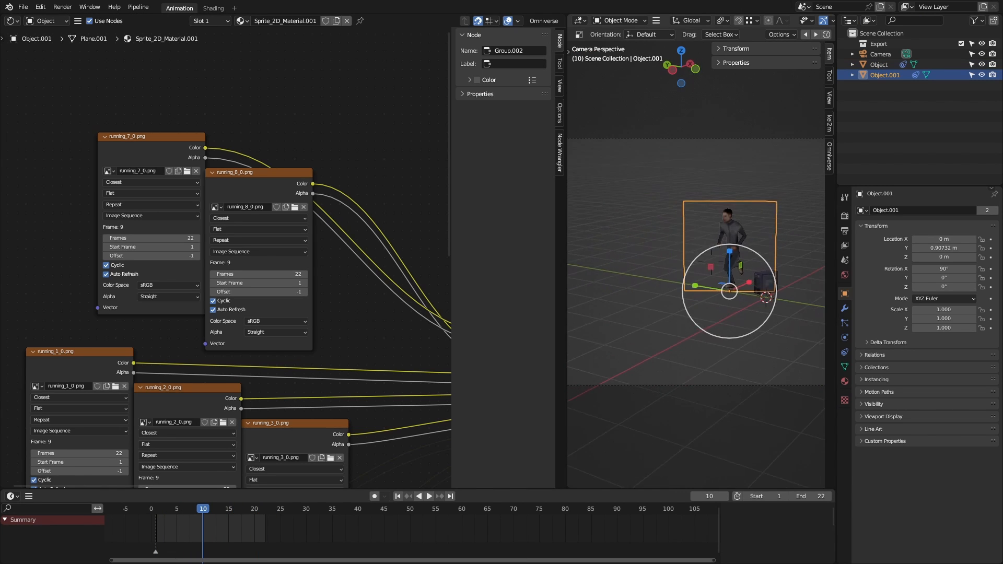
key("shift+r")
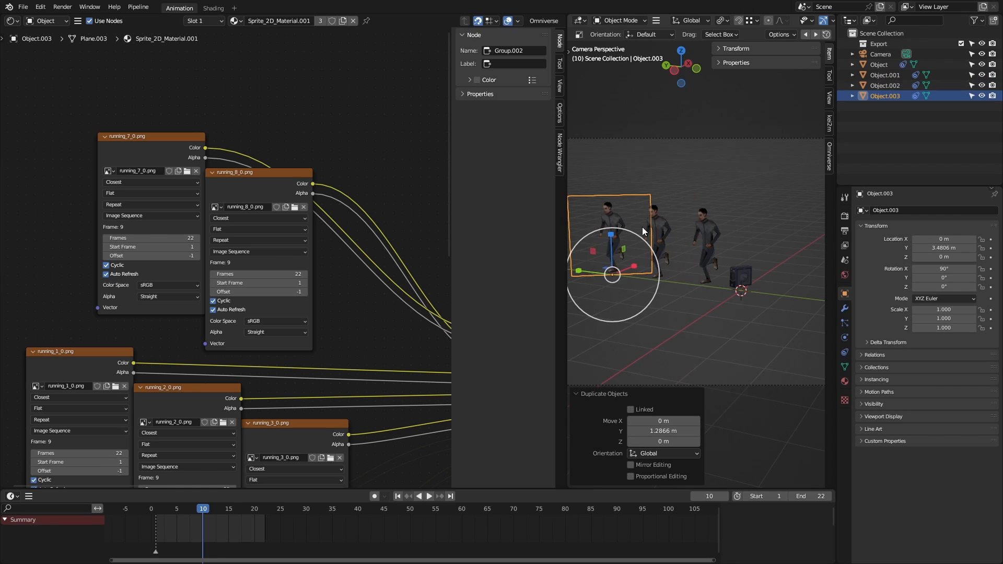
key("space")
middle_click_drag(642, 227, 635, 225)
Step: Select the upper running image sequence nodes in the newest duplicate's material and delete them
mouse_move(95, 96)
left_mouse_down()
mouse_move(211, 227)
mouse_move(363, 434)
left_mouse_up()
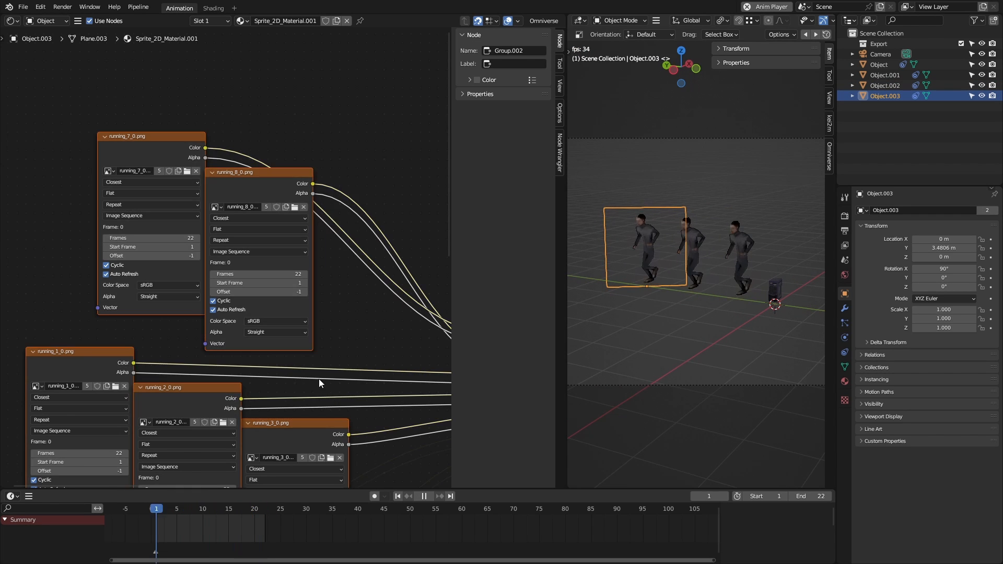
scroll(319, 378, "down", 5)
middle_click_drag(319, 378, 214, 192)
key("x")
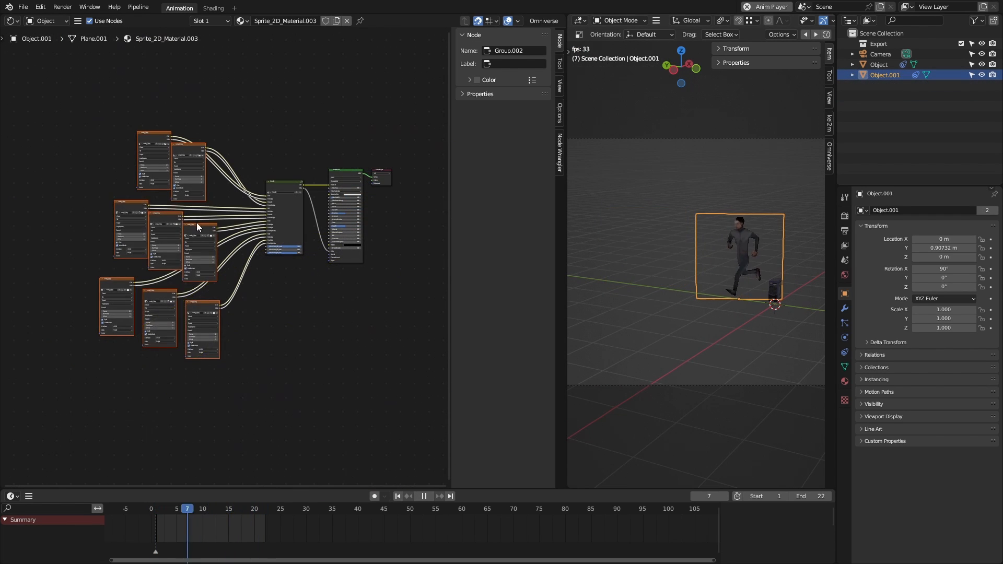
Step: Combine the original running sprite's eight image sequence nodes into one node group
right_click(196, 222)
left_click(166, 320)
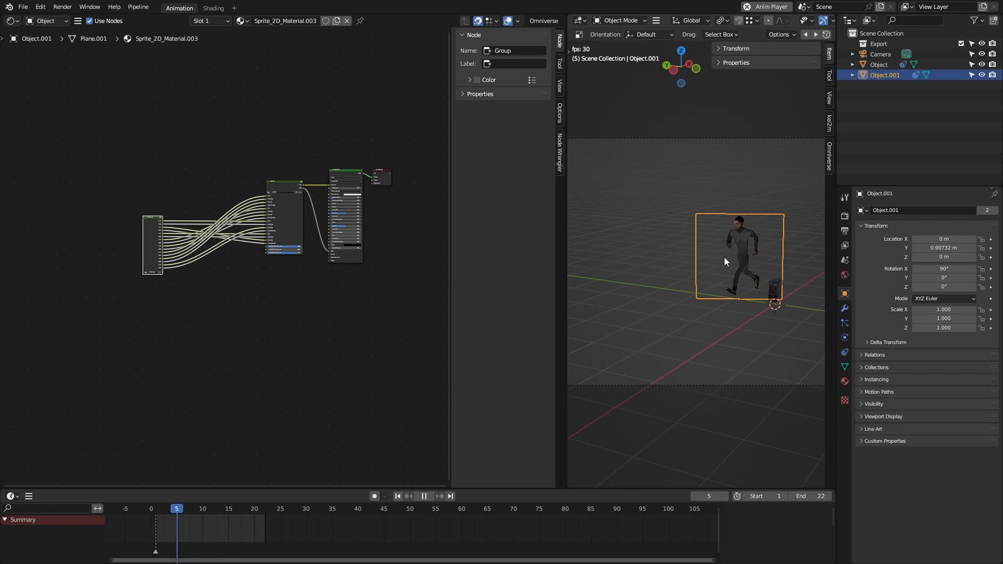
Step: Duplicate the running sprite with the grouped image nodes twice along Y at 1.87 m spacing
key("shift+d")
key("y")
left_click(657, 250)
key("shift+r")
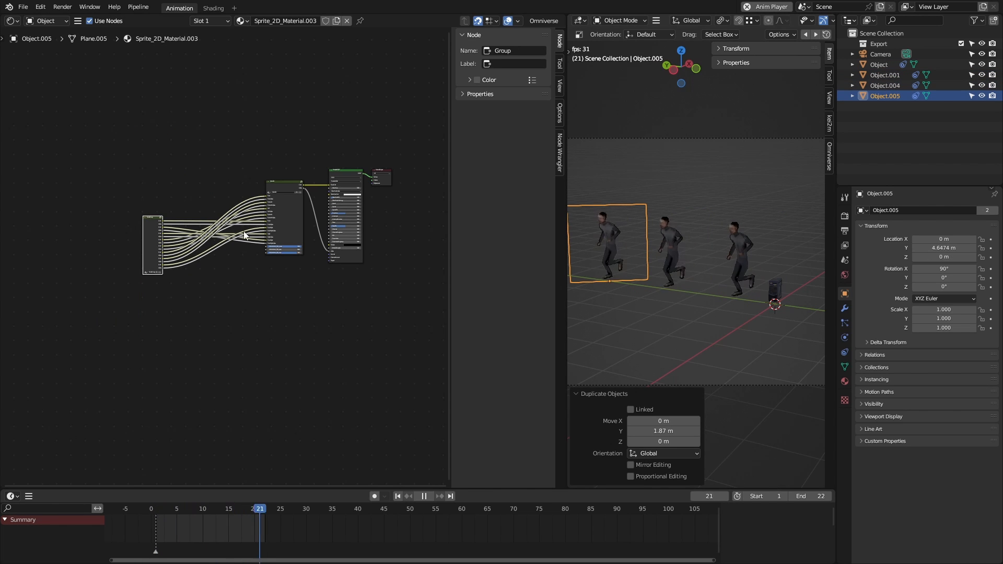
Step: Open the newest duplicate's image node group and try to delete the running image sequence nodes inside it
scroll(230, 227, "up", 5)
left_click(48, 200)
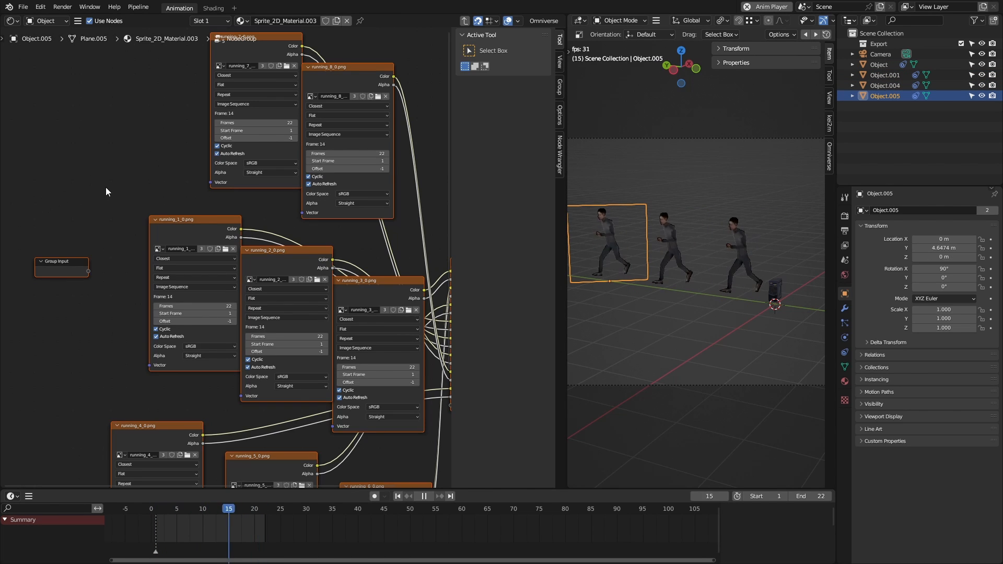
scroll(106, 191, "down", 2)
left_click_drag(162, 178, 279, 428)
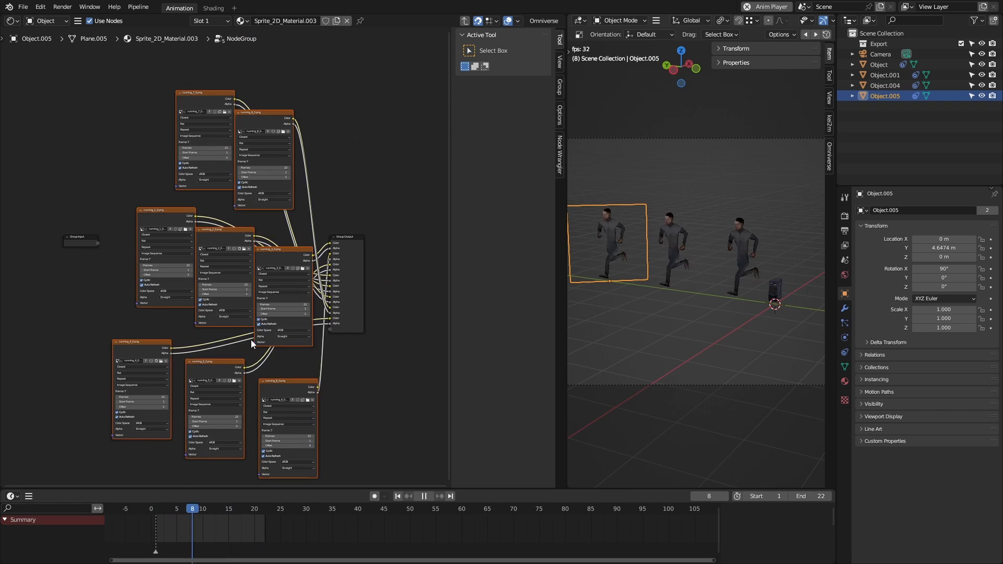
key("x")
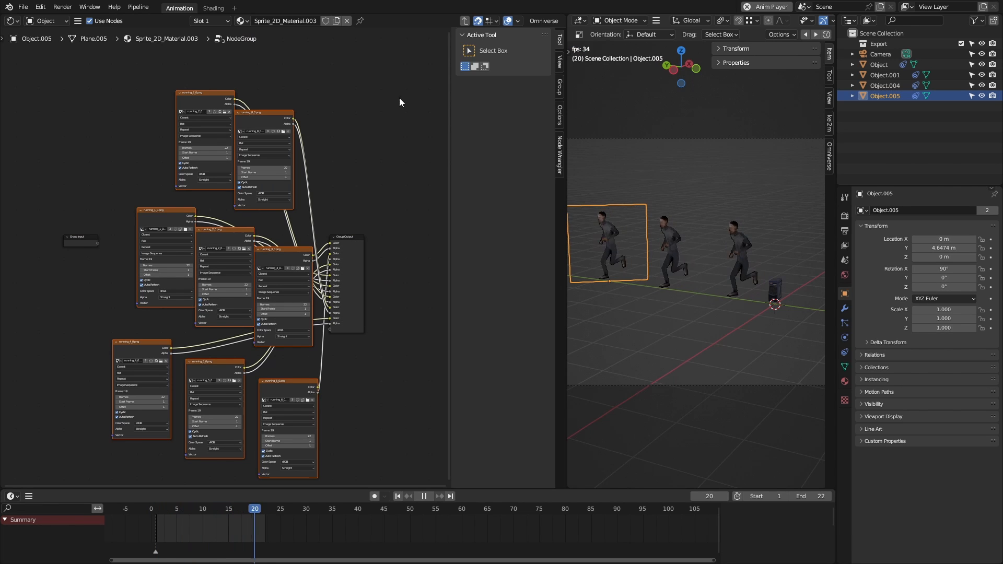
left_click_drag(88, 344, 435, 209)
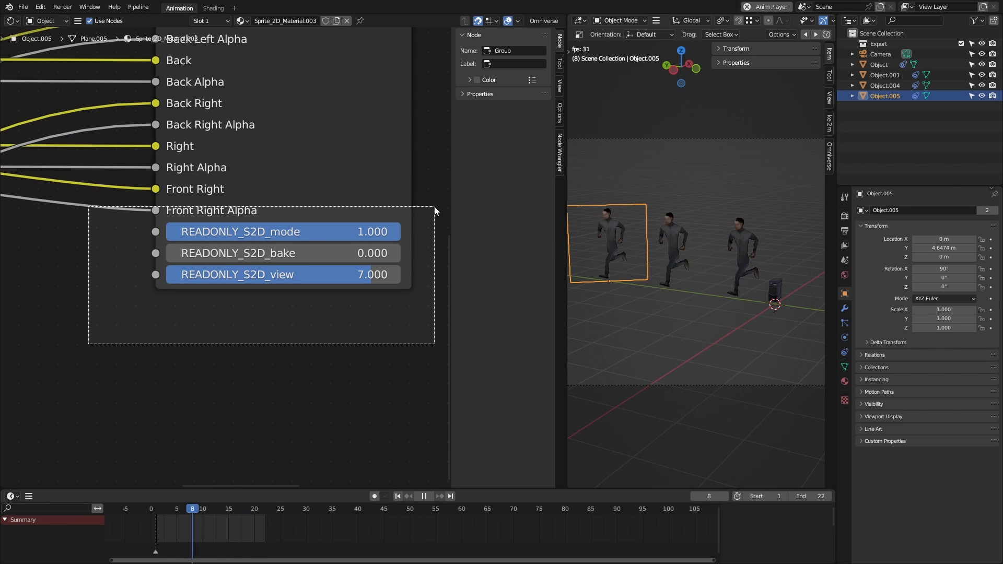
Step: Delete the two duplicated running sprites, keeping only the original runner and the PC
left_click(660, 244, "shift")
key("Delete")
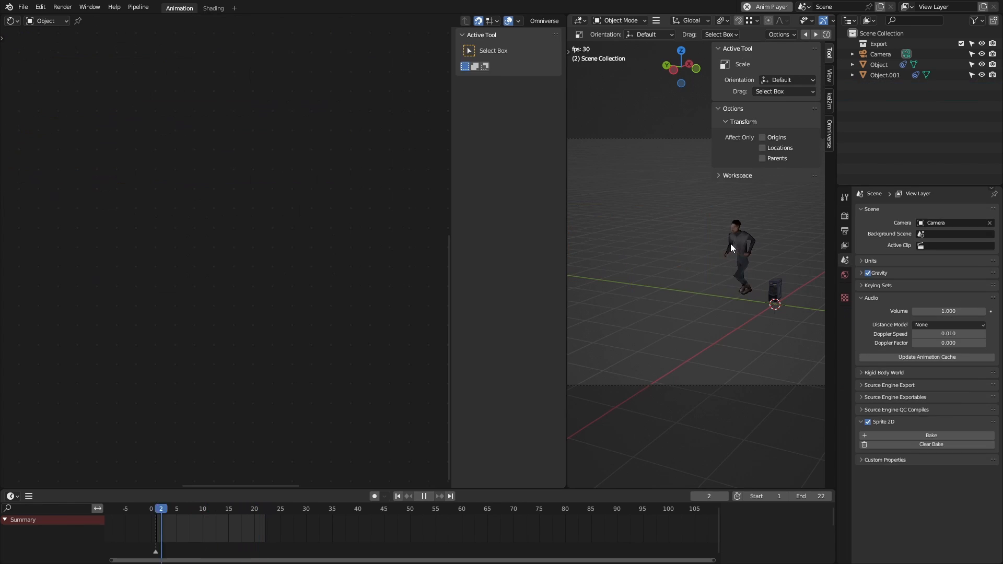
Step: Select the original running sprite and examine the READONLY_S2D mode, bake and view inputs on its Sprite 2D node
left_click(730, 244)
left_click_drag(63, 332, 389, 223)
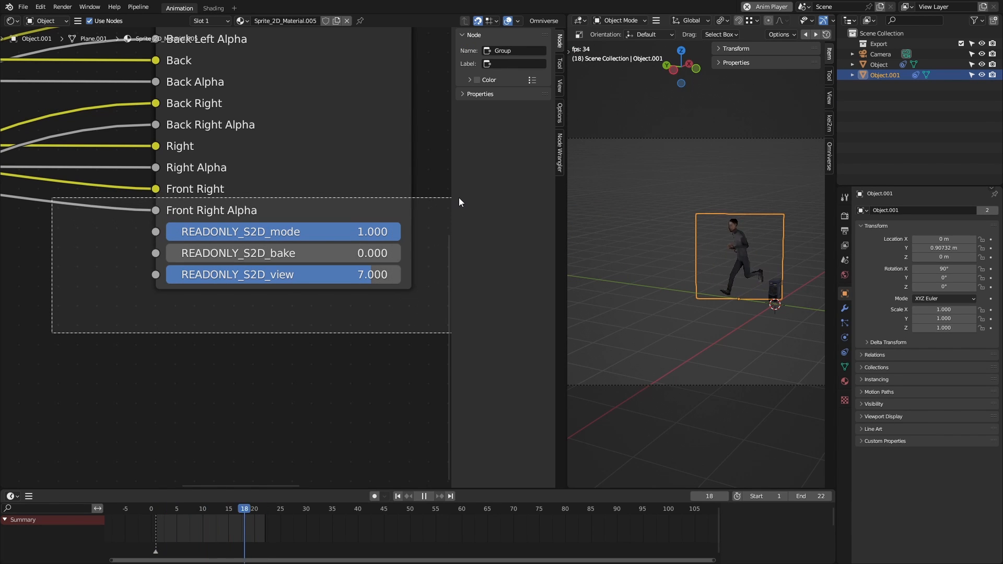
left_click_drag(459, 197, 459, 199)
scroll(313, 240, "down", 6)
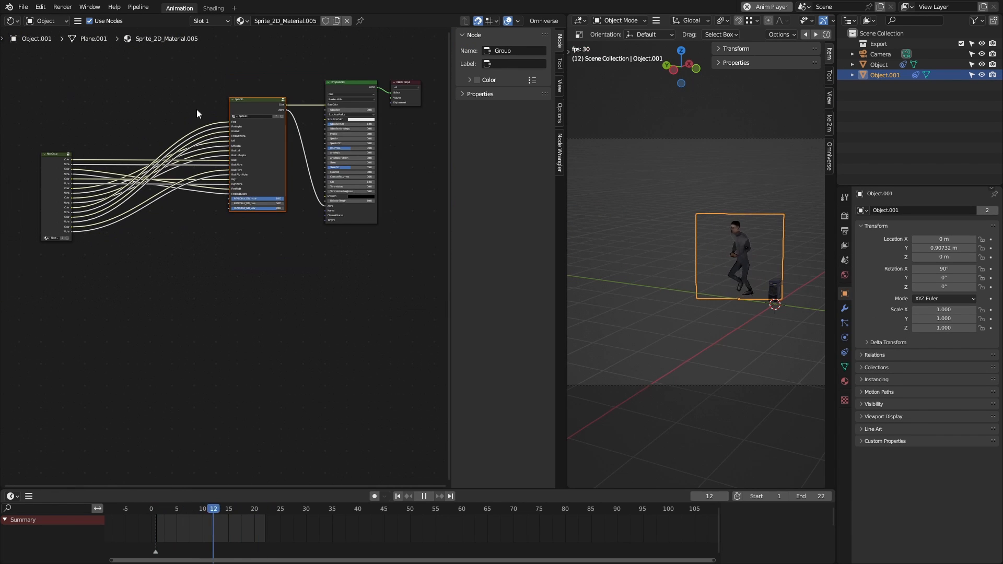
Step: Try to group the image node group, Sprite 2D node and Principled BSDF into one node group
left_click_drag(43, 89, 395, 297)
right_click(260, 133)
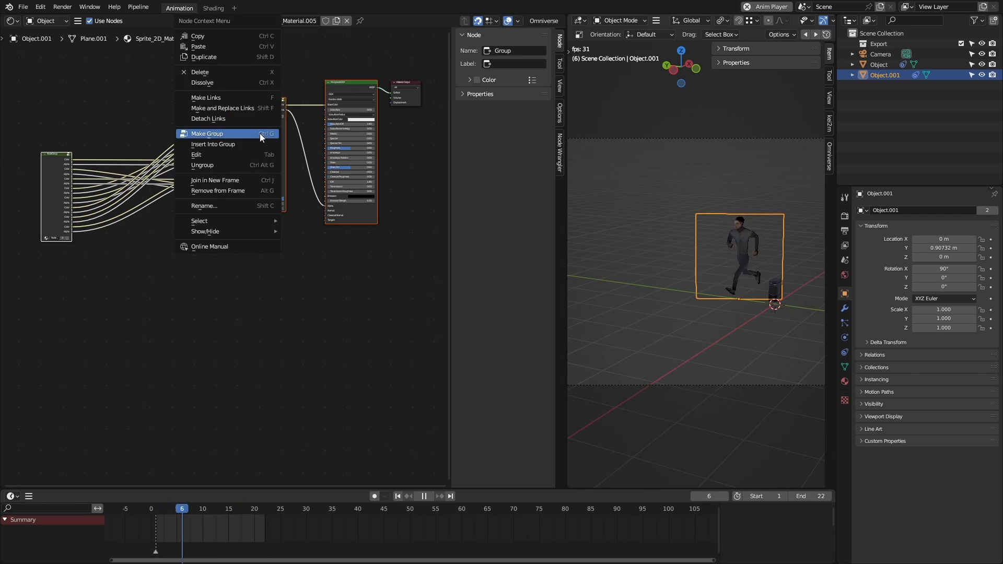
left_click(259, 134)
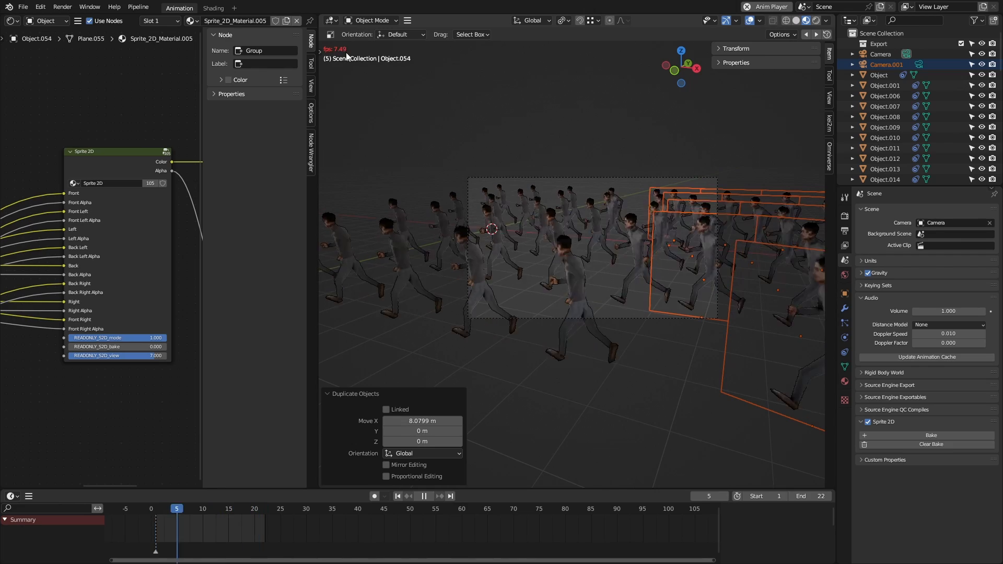
Step: Disable Sprite 2D for the scene, restart playback and orbit around the crowd of runners before returning to the camera view
left_click(867, 423)
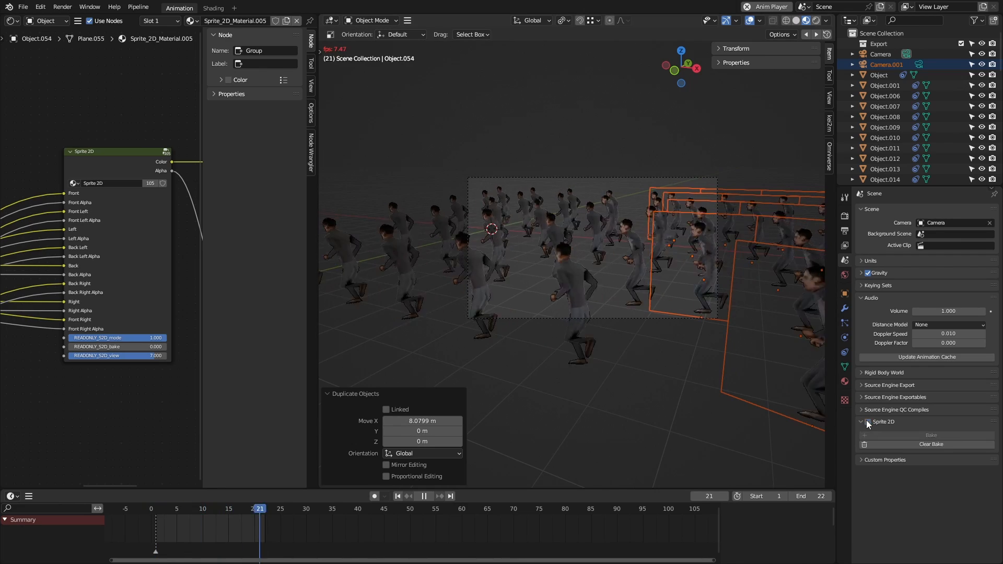
key("space")
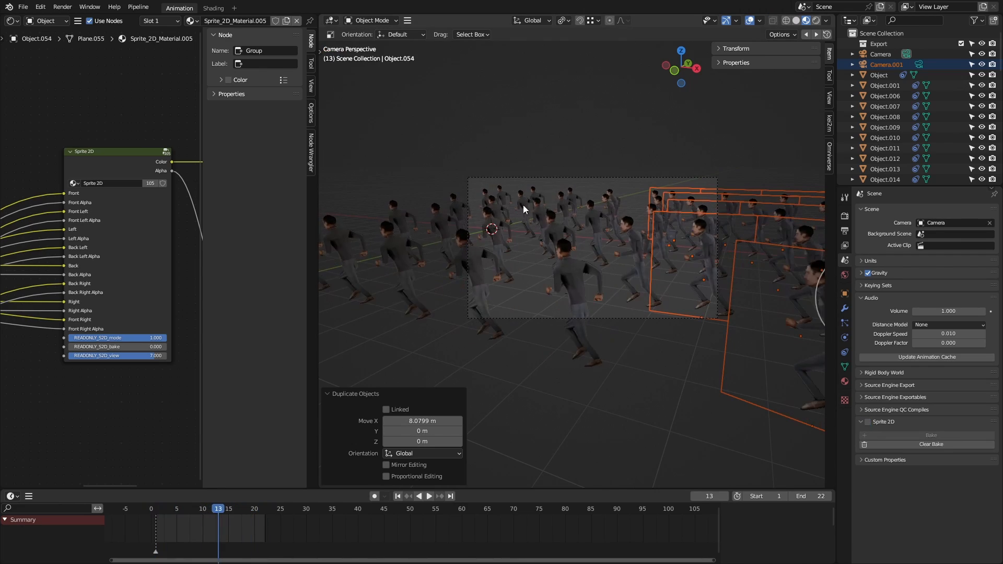
key("space")
middle_click_drag(523, 206, 412, 208)
key("KP_0")
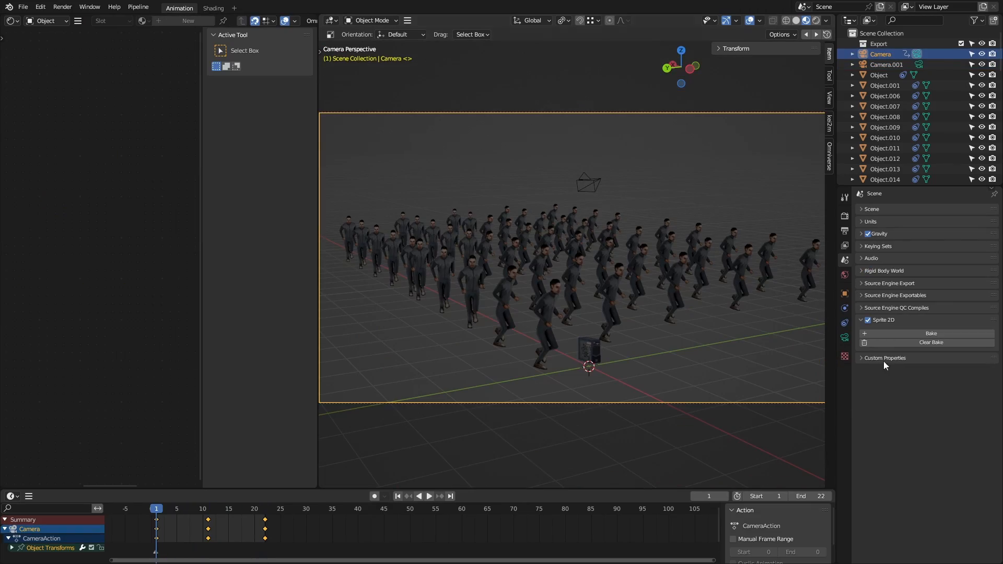
Step: Bake the Sprite 2D data for the keyframed camera animation
left_click(915, 333)
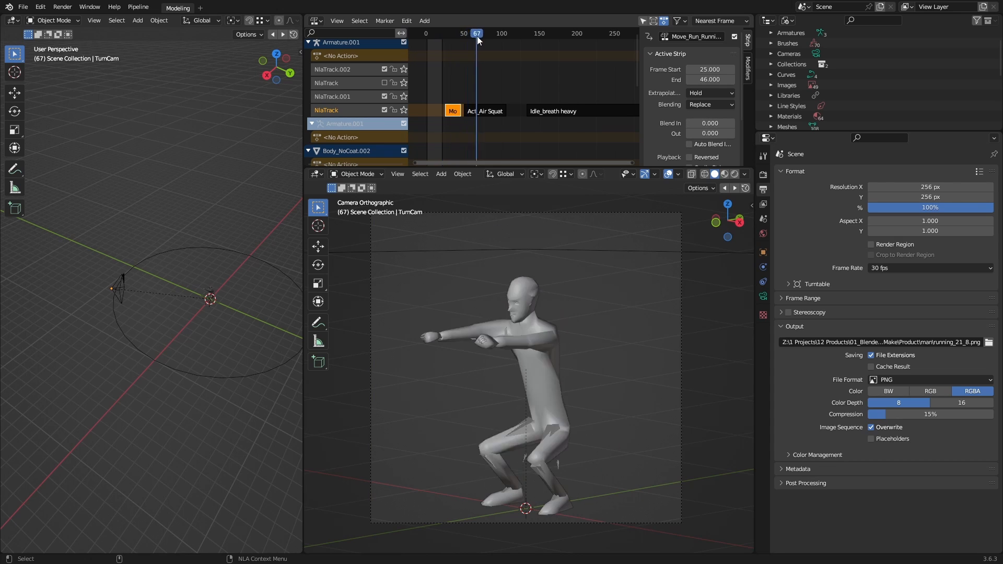
Step: Move the run, Act_Air Squat and Idle_breath heavy strips earlier in the NLA track, starting the idle strip at frame 85
key("shift+Left")
middle_click_drag(442, 114, 574, 113)
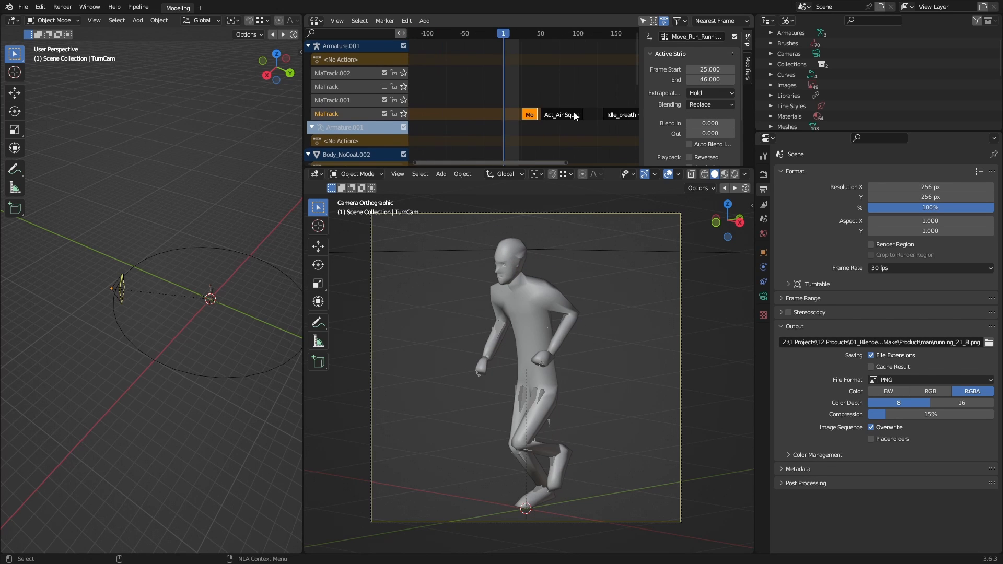
middle_click_drag(516, 124, 612, 112)
key("shift+s")
left_click(566, 114)
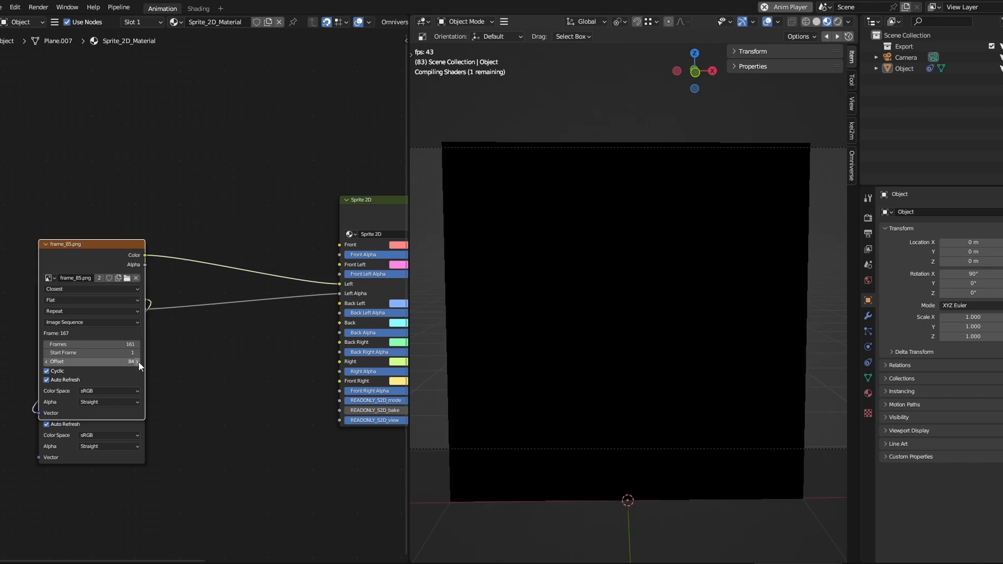
Step: Duplicate the frame_85.png image sequence node vertically and collapse the copy connected to Left on the Sprite 2D node
key("ctrl+z")
key("shift+d")
key("y")
left_click(157, 229)
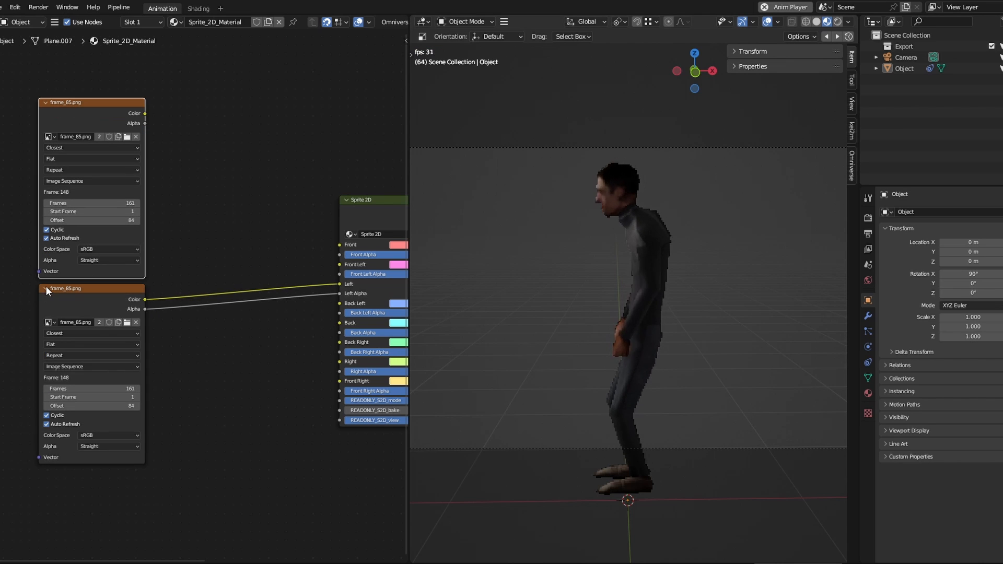
left_click(46, 289)
Step: Load all PNGs from the next direction's folder into the duplicated image node and link it to Back Left on the Sprite 2D node
left_click(127, 138)
left_click(410, 155)
double_click(405, 196)
key("a")
key("Return")
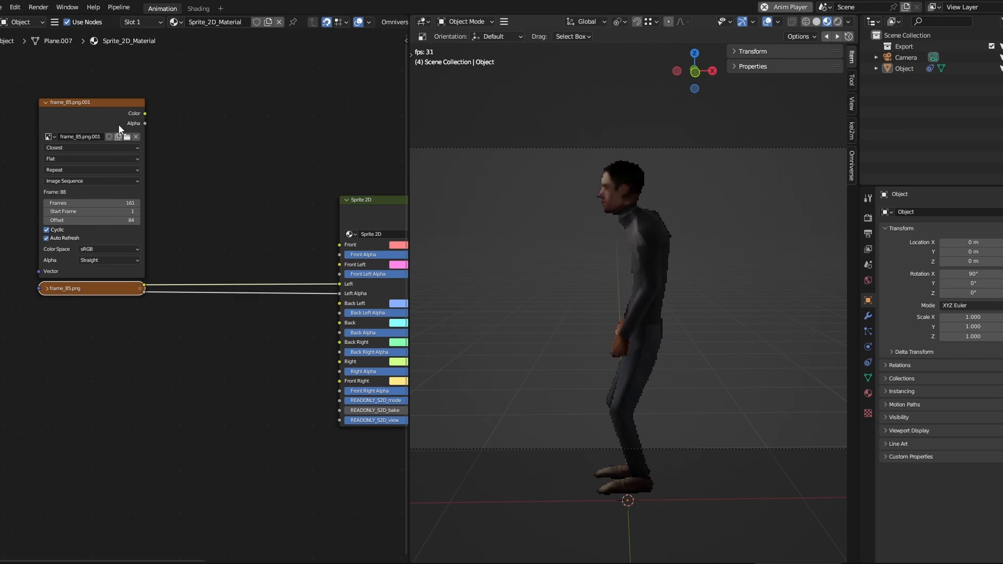
left_click_drag(118, 103, 338, 305)
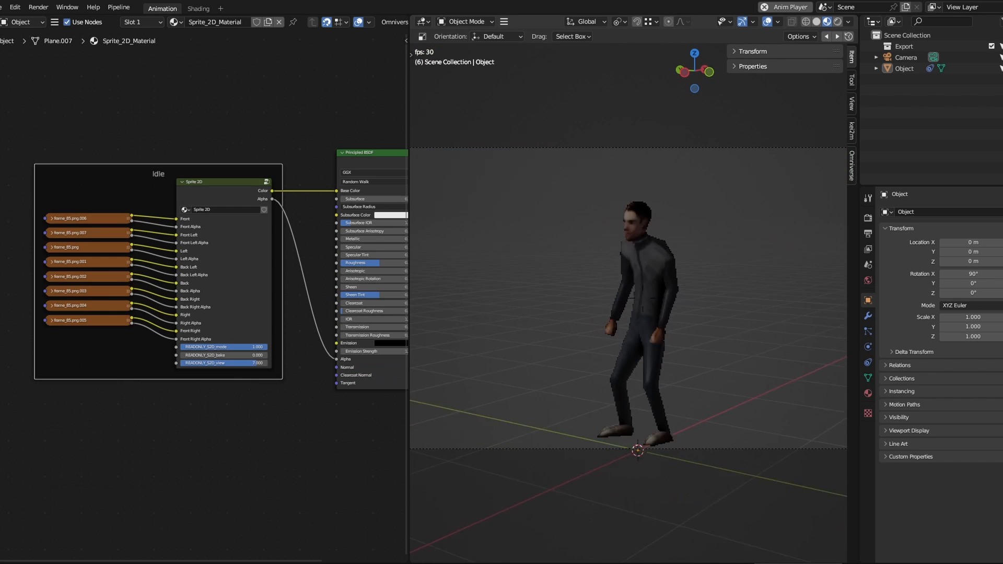
Step: Duplicate the whole Idle frame, including its eight image nodes and Sprite 2D node, below the original
scroll(258, 136, "down", 2)
key("shift+d")
scroll(144, 427, "up", 2)
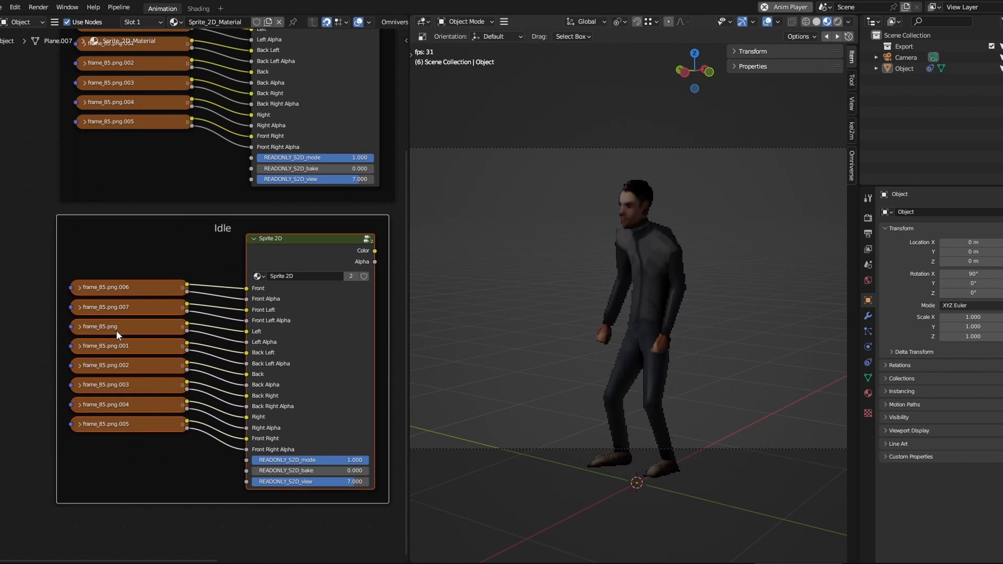
Step: Load all PNGs from the angle_3 folder into the duplicated Idle frame's Left image node
left_click(116, 331)
key("h")
left_click(168, 364)
double_click(415, 209)
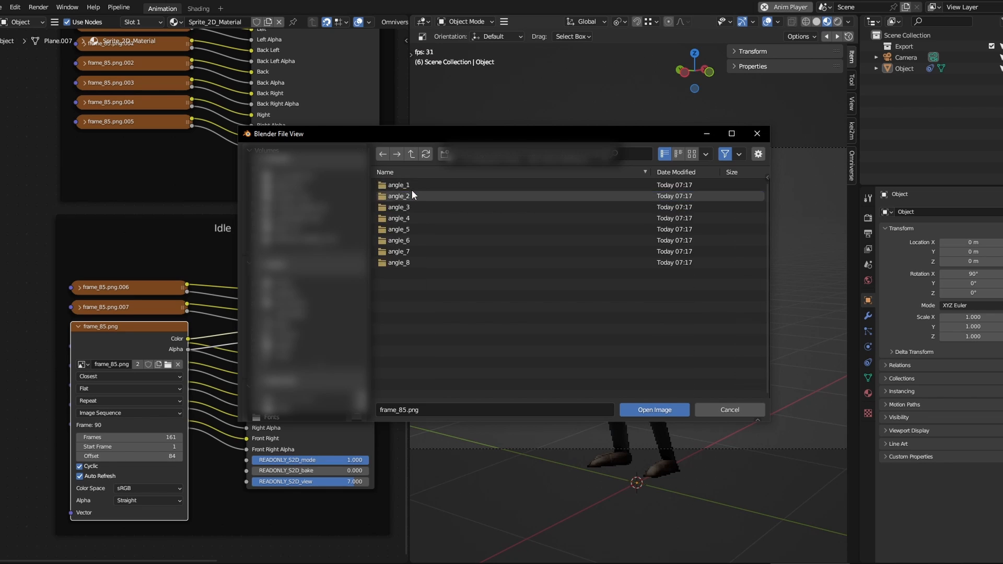
key("a")
left_click(655, 410)
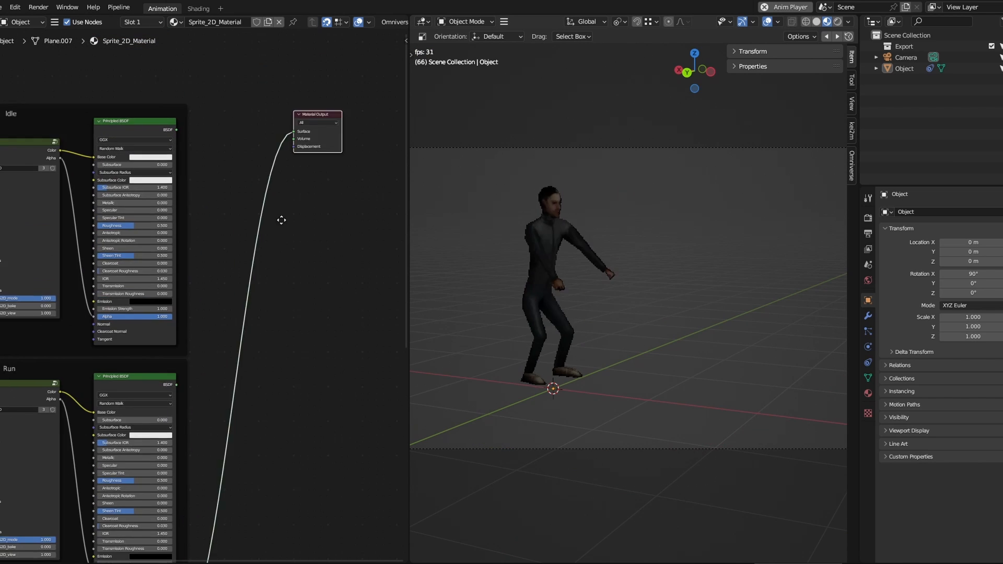
Step: Add a shader node from the upper Principled BSDF's output and connect it to the Material Output's Surface
scroll(262, 139, "up", 5)
left_click_drag(118, 123, 207, 136)
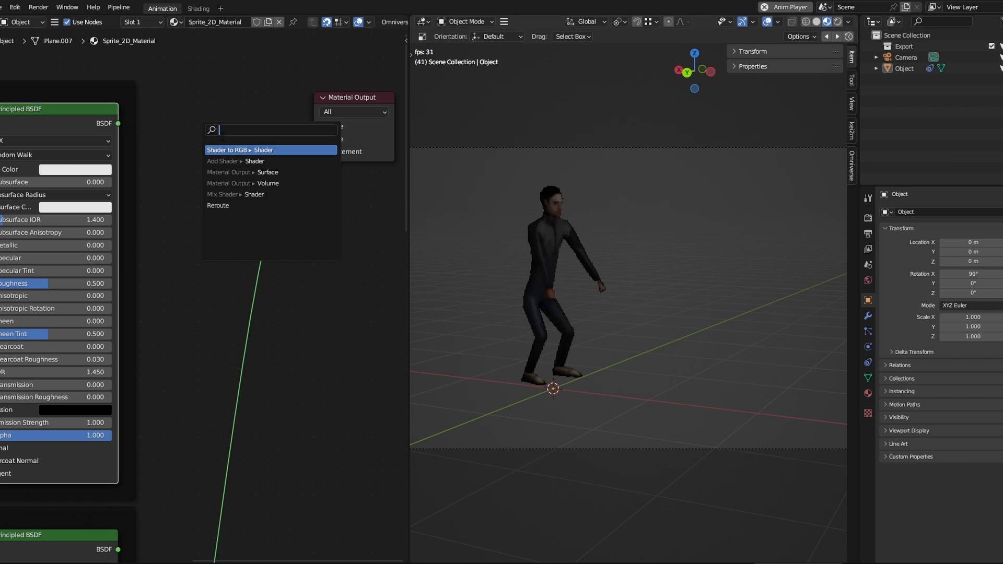
left_click(231, 149)
left_click_drag(268, 112, 313, 125)
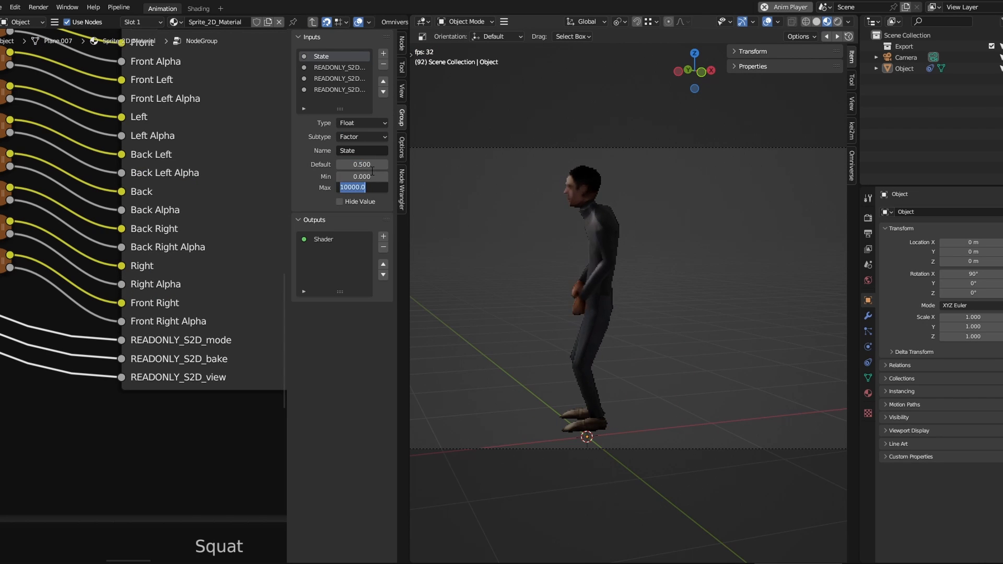
Step: Edit the maximum of the node group's State input and return to the parent material node tree
left_click(311, 22)
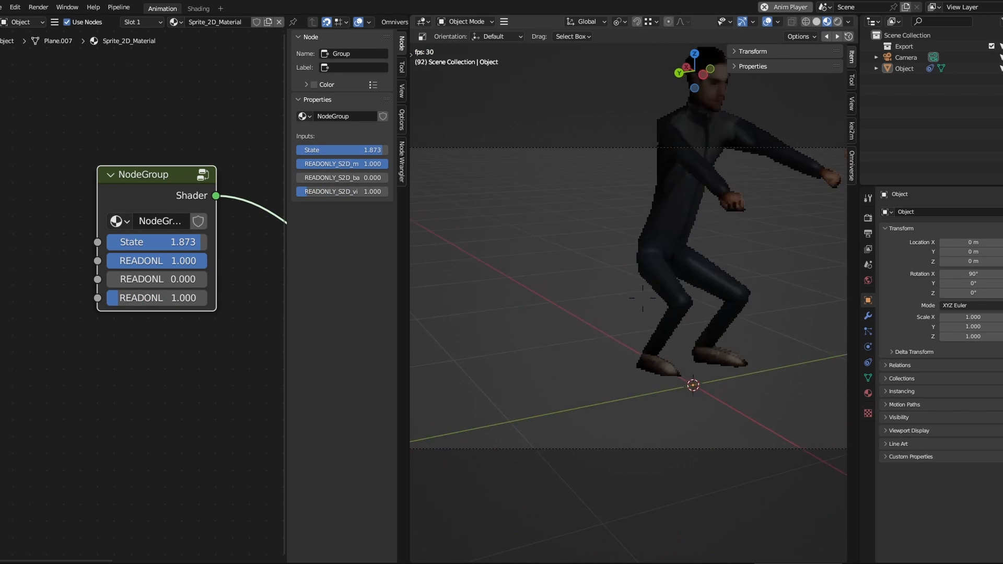
key("z")
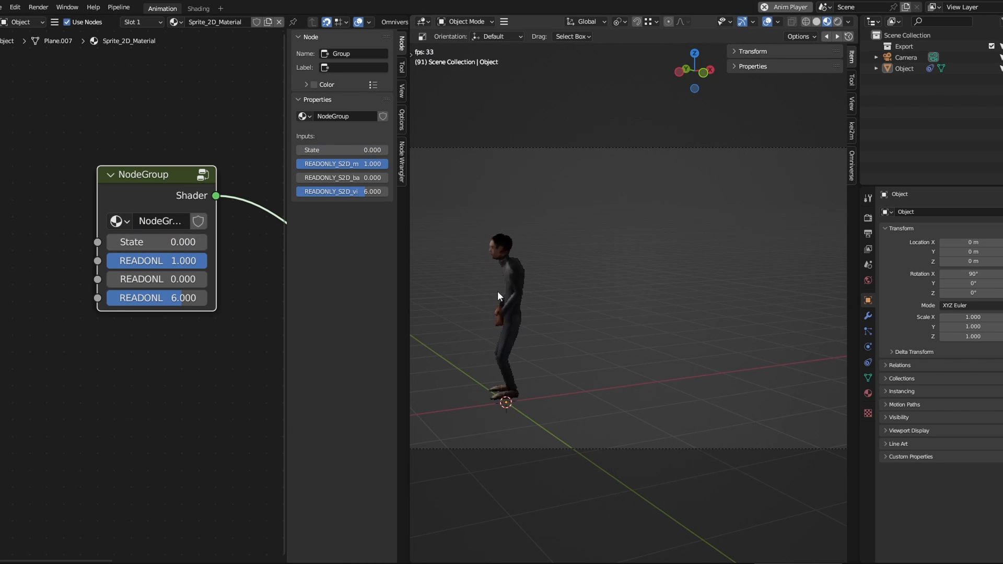
Step: Widen the 3D viewport over the node editor and add a new mesh object to the scene
left_click_drag(409, 268, 15, 246)
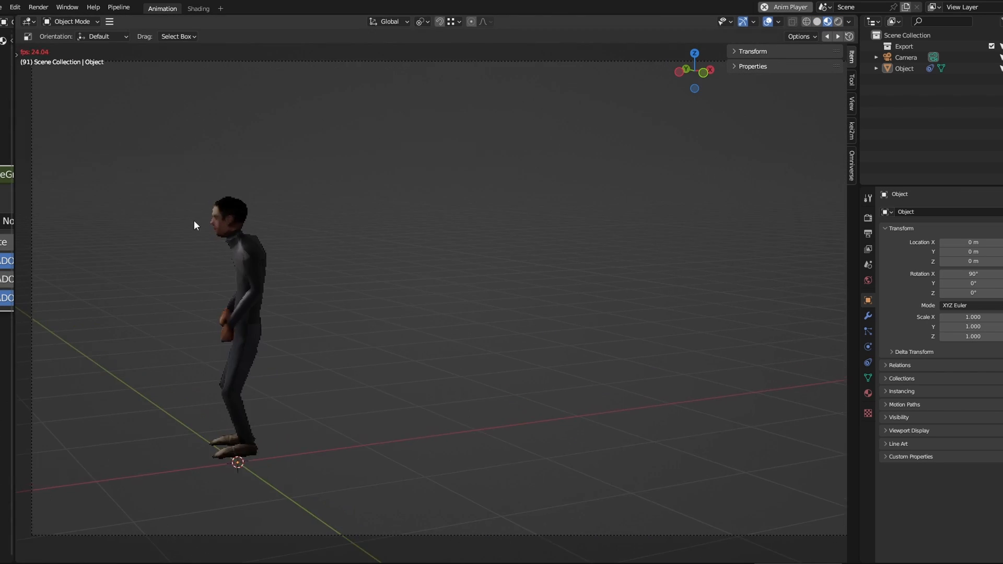
middle_click_drag(193, 220, 225, 234)
scroll(225, 234, "down", 4)
key("shift+a")
mouse_move(250, 234)
left_click(297, 248)
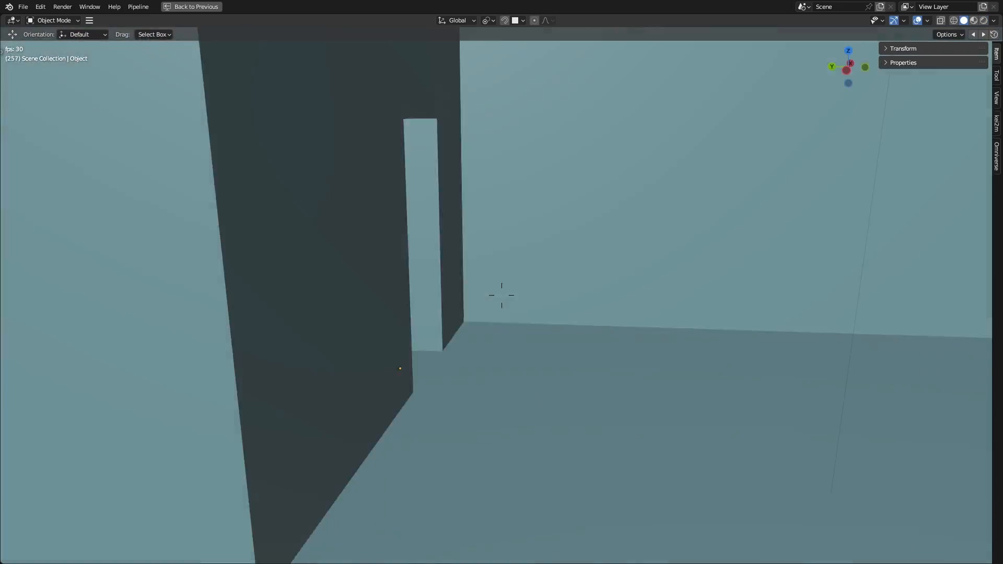
Step: Switch the room view from solid shading to a textured, lit display
key("z")
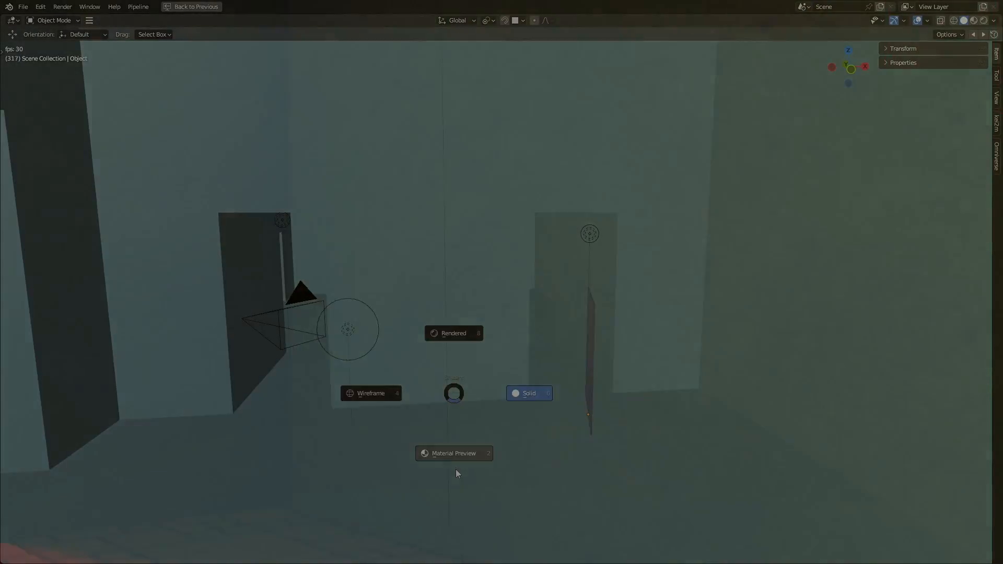
left_click(455, 473)
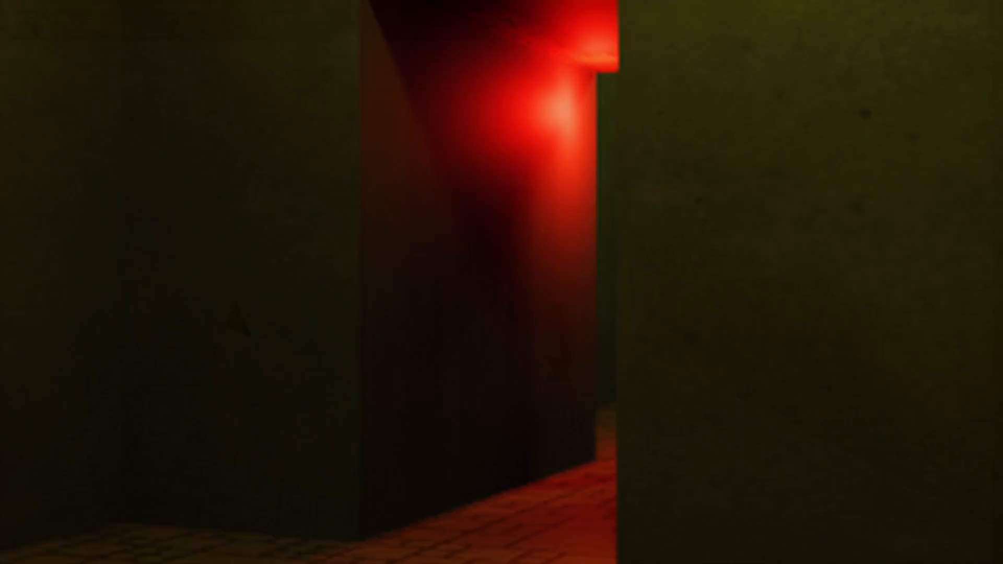